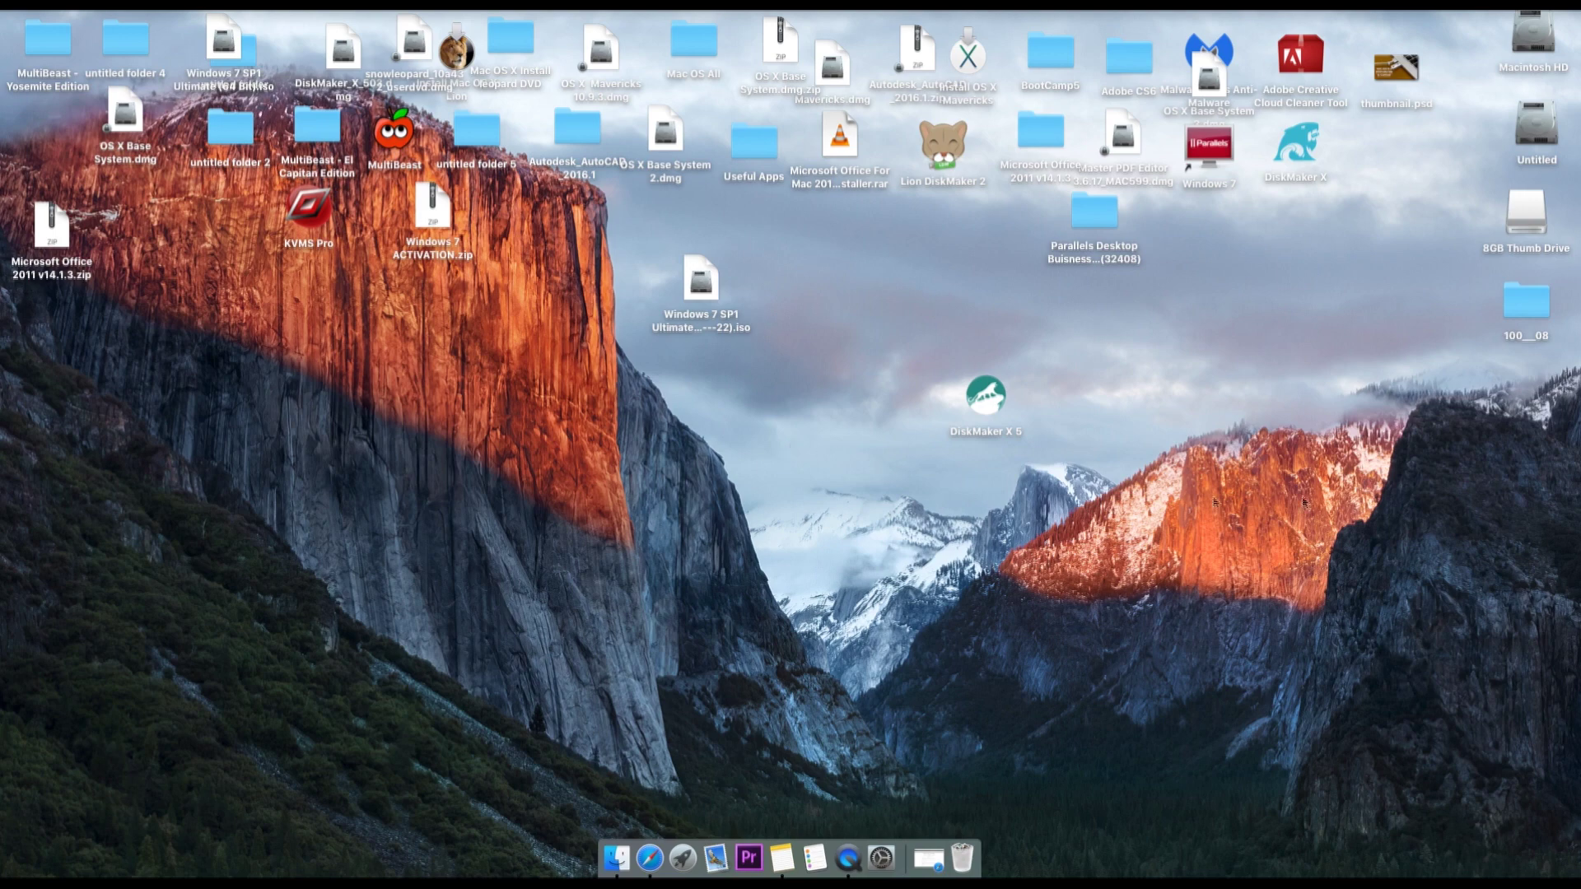
# Launch Disk Utility via Spotlight and start erasing the external MBIL SSM Moser Baer USB disk
pyautogui.moveTo(1526, 212)
pyautogui.mouseDown()
pyautogui.moveTo(1178, 486)
pyautogui.moveTo(1253, 399)
pyautogui.moveTo(1522, 221)
pyautogui.mouseUp()
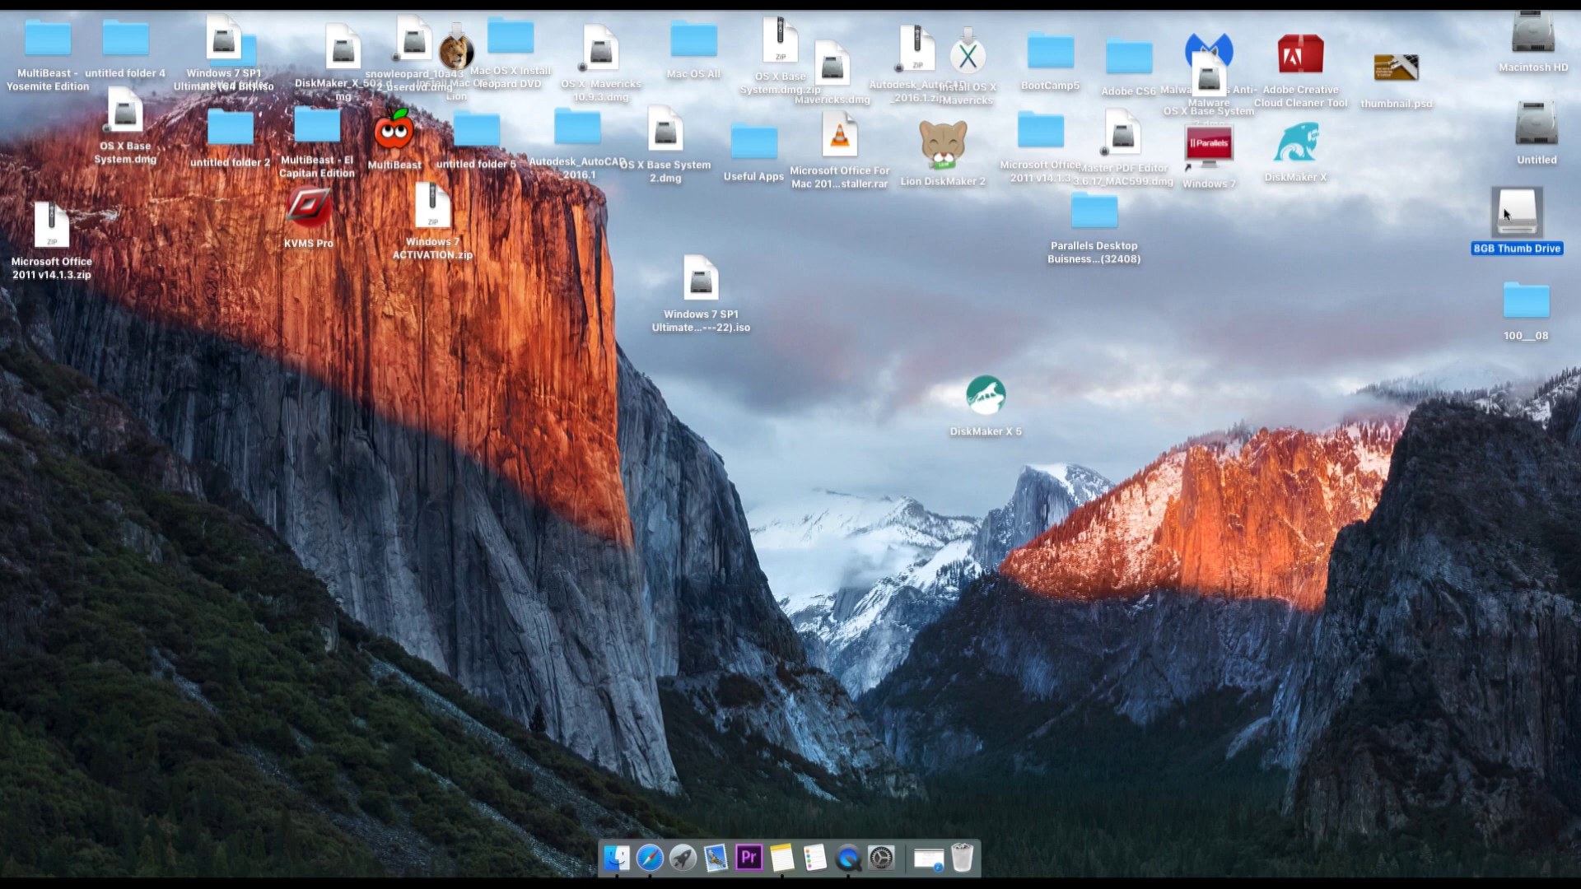
pyautogui.press('super+space')
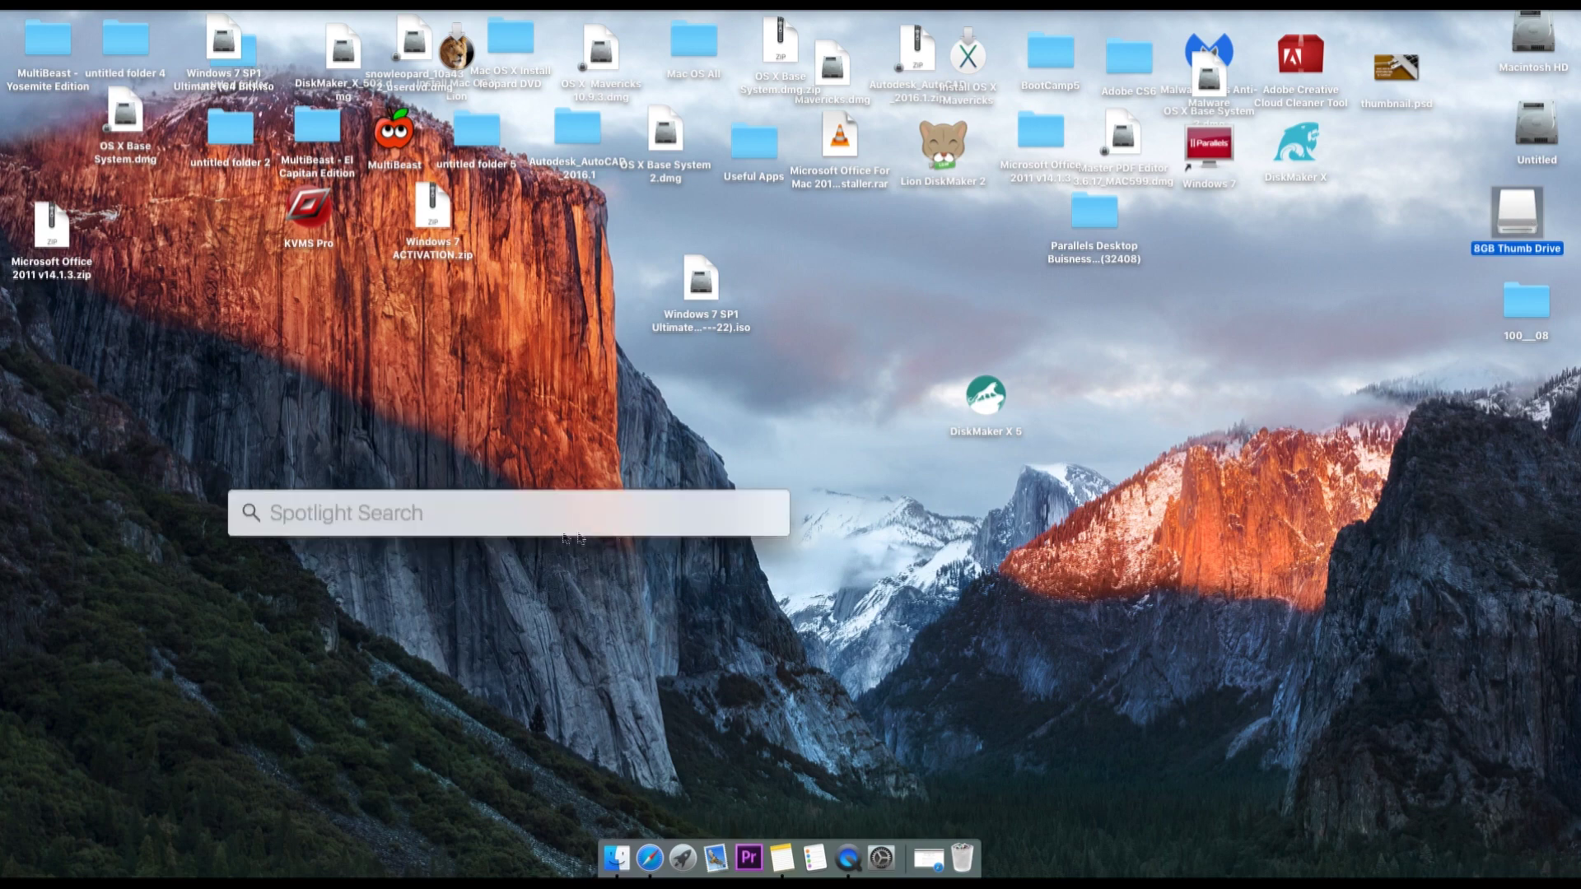
pyautogui.write('disk')
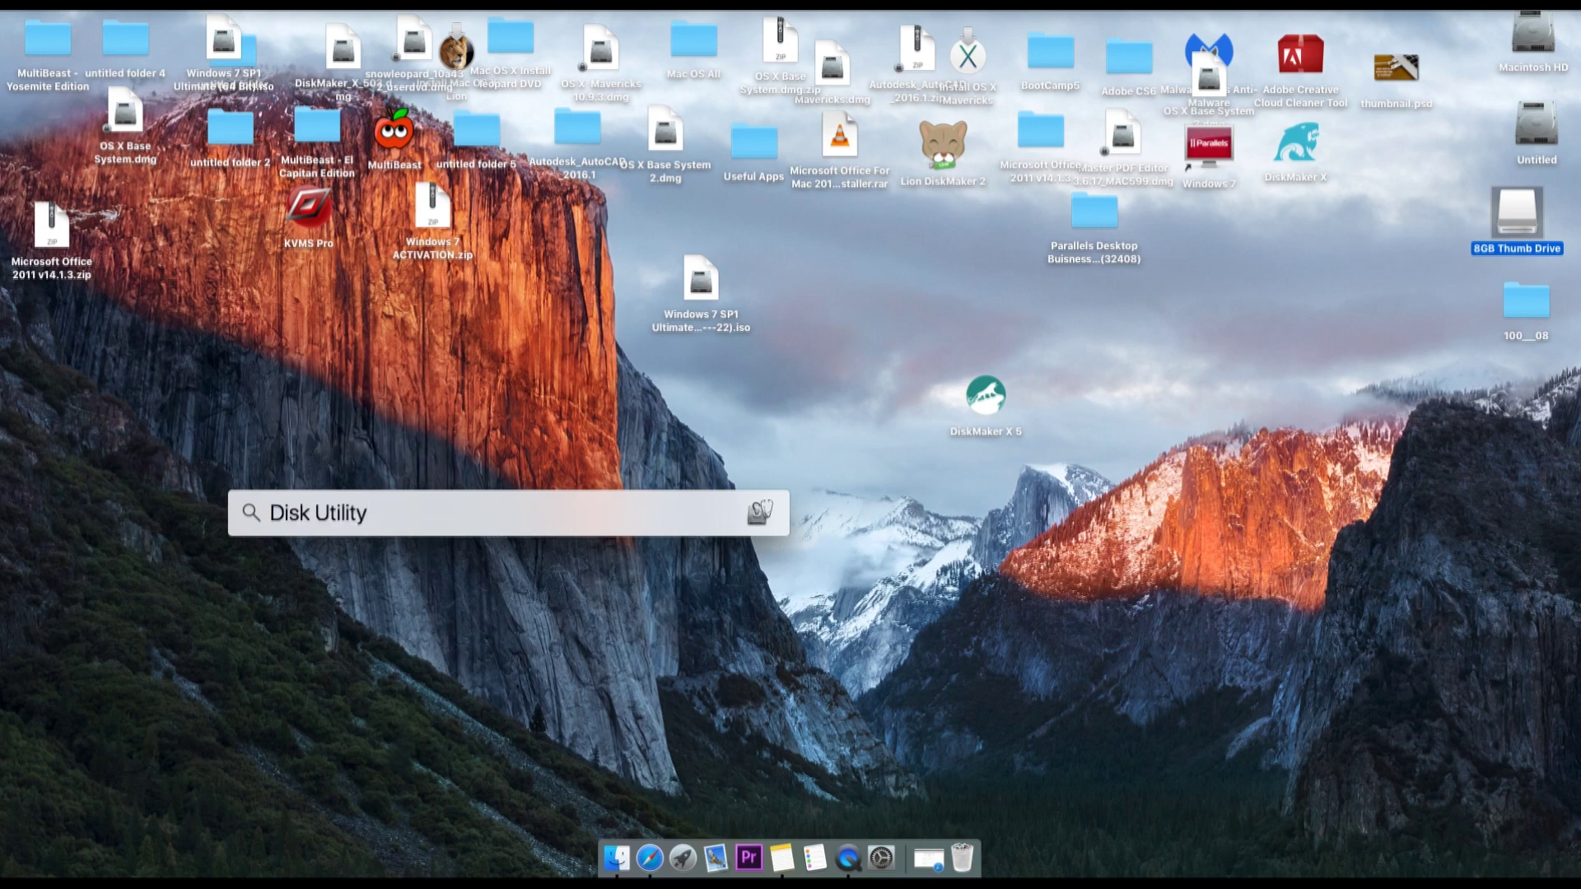
pyautogui.press('Return')
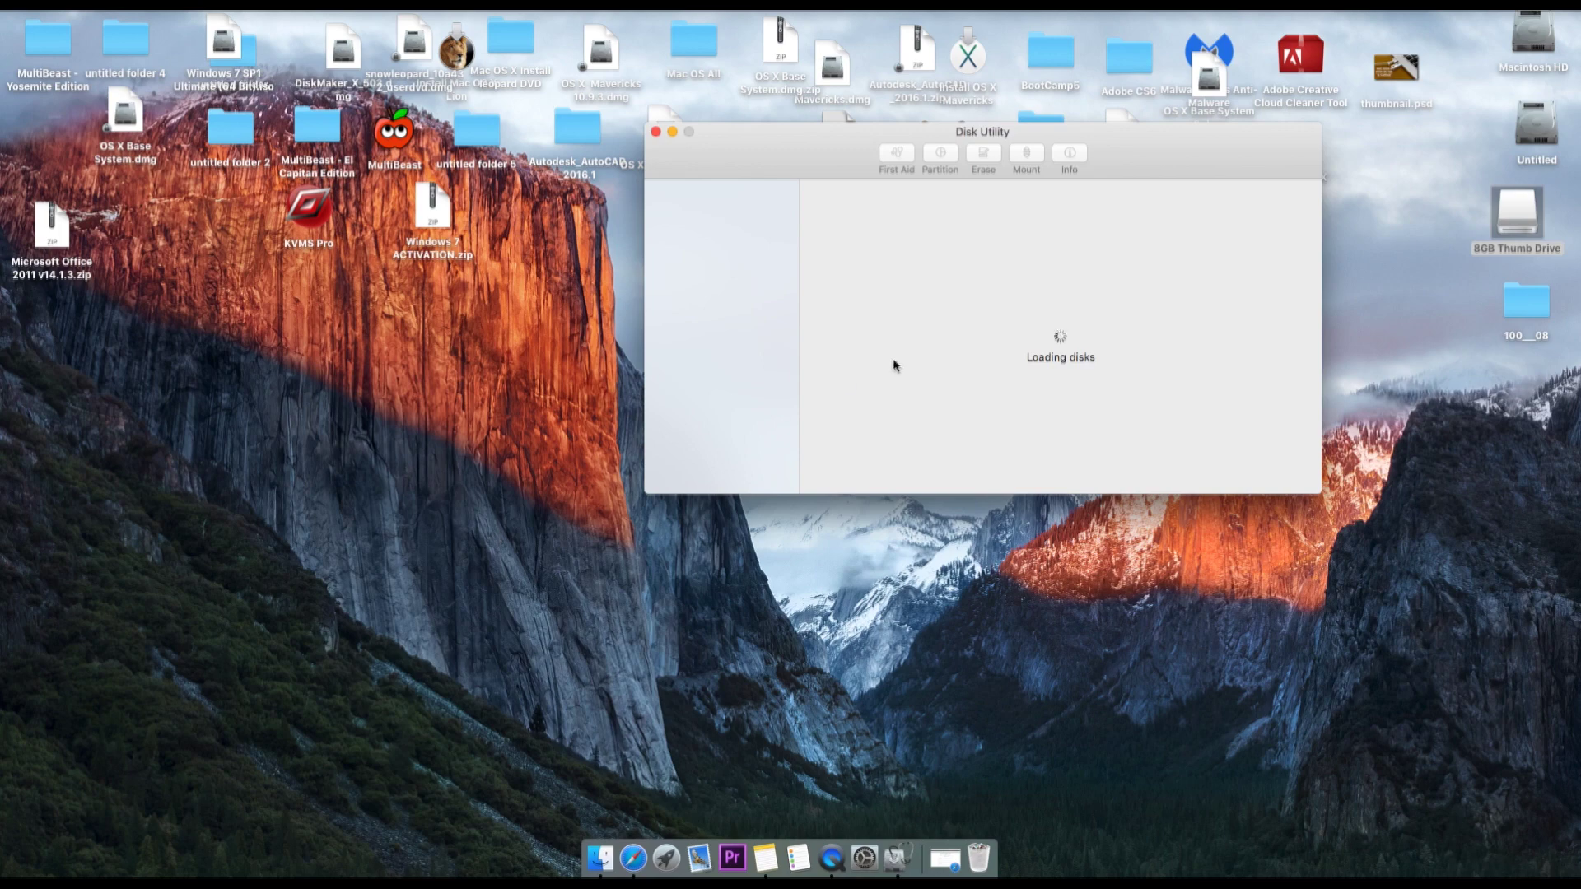
pyautogui.click(737, 300)
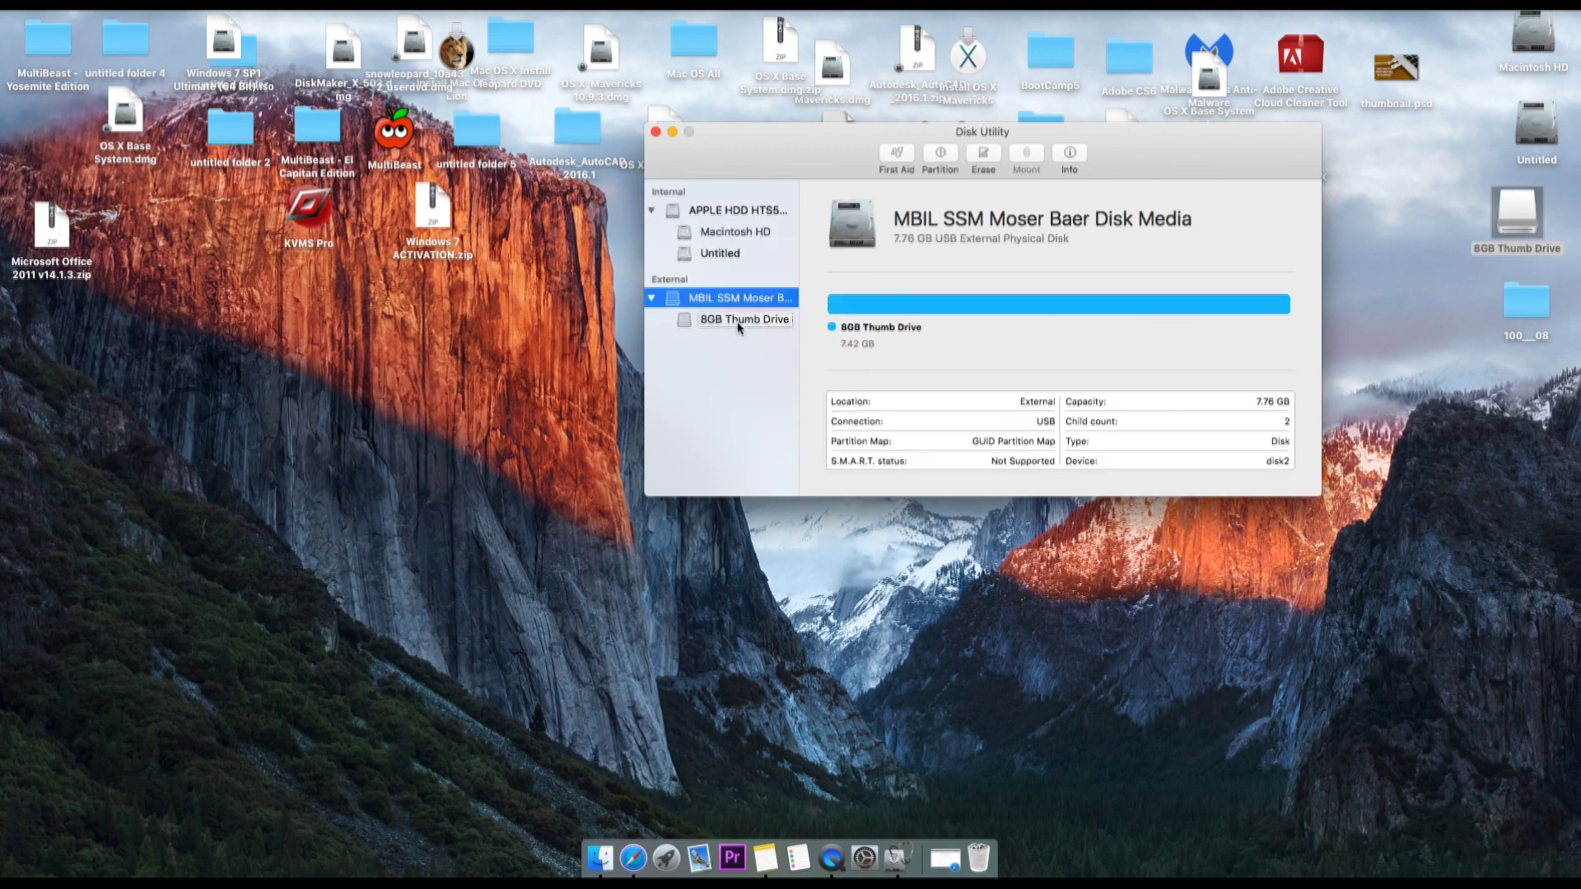
pyautogui.click(982, 160)
# Erase the USB disk as '8Gb Thumb Drive' in OS X Extended (Journaled) with GUID Partition Map
pyautogui.click(988, 156)
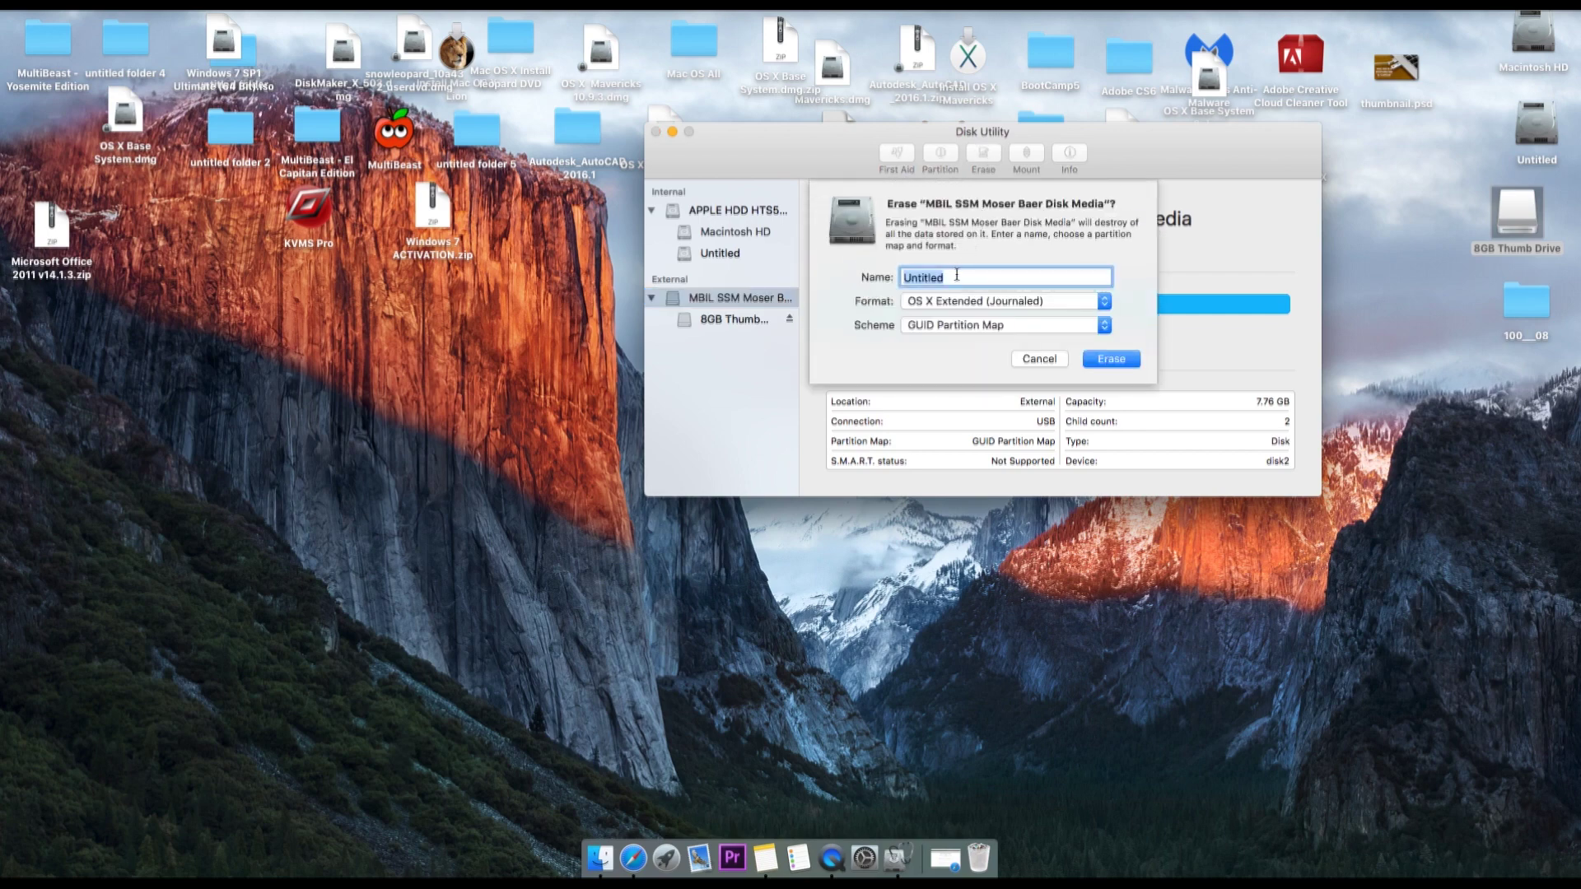
pyautogui.write('8Gb Thumb Drive')
pyautogui.click(1109, 360)
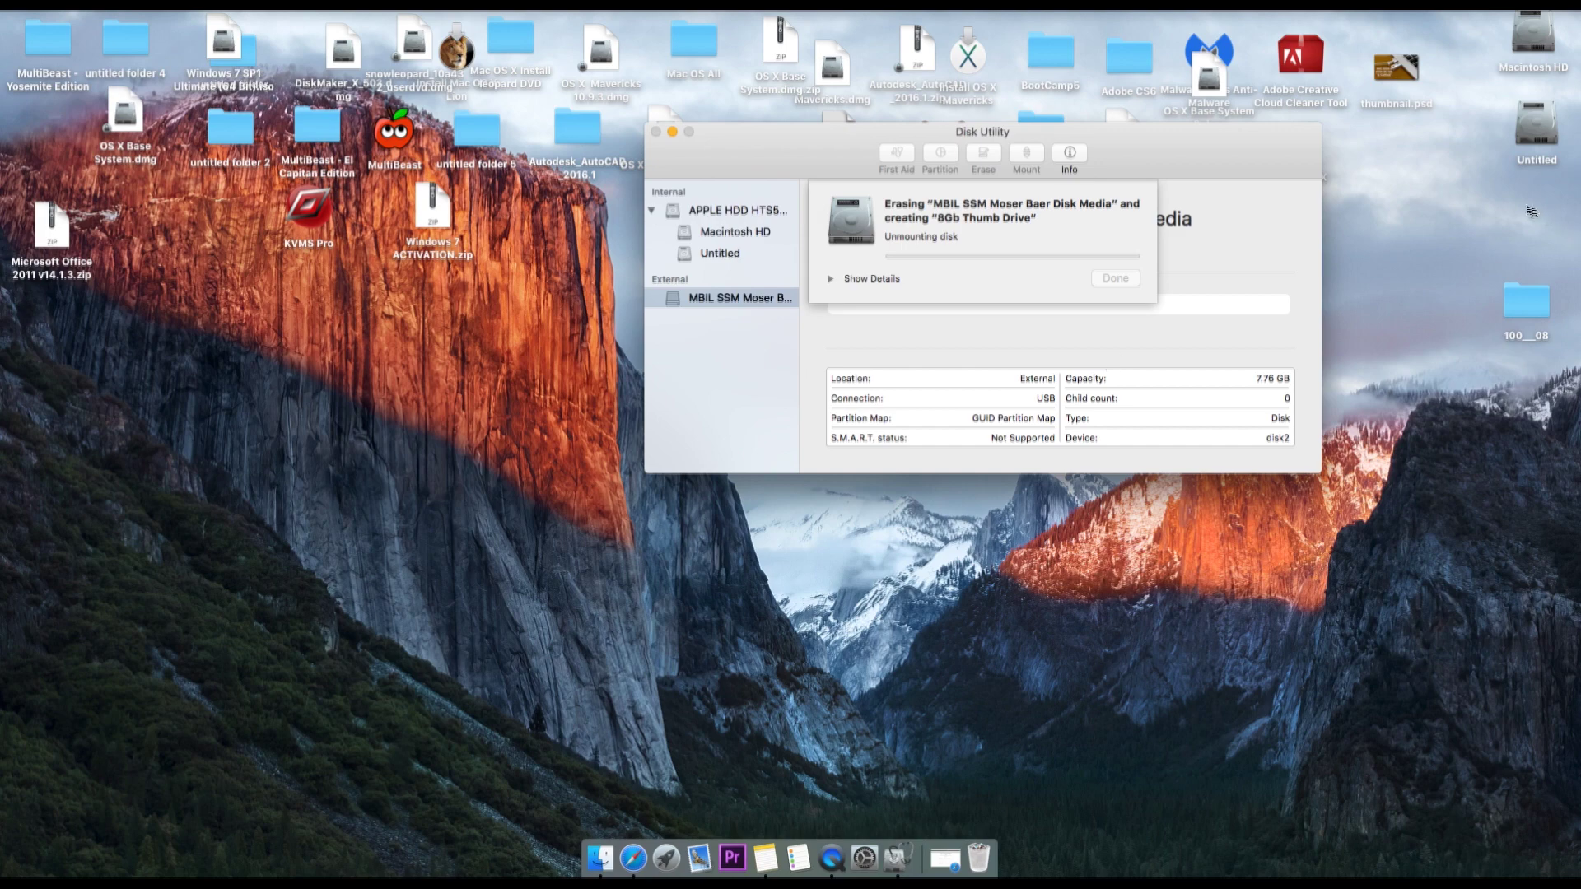
# Move the Windows 7 ISO file to the left side of the desktop
pyautogui.moveTo(1449, 189); pyautogui.dragTo(1570, 274)
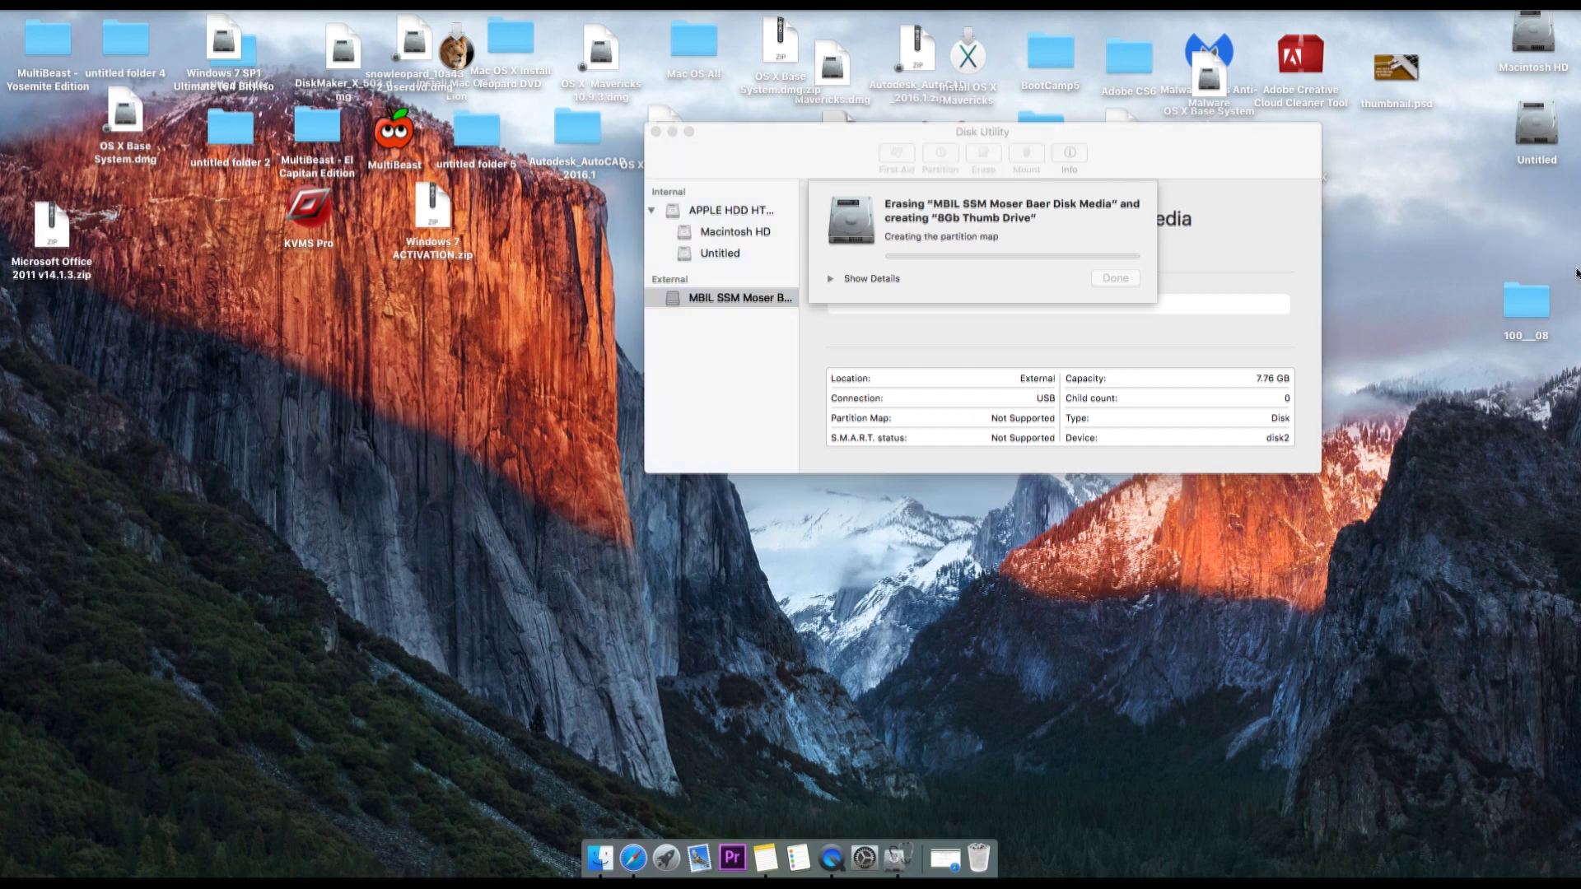
pyautogui.click(981, 275)
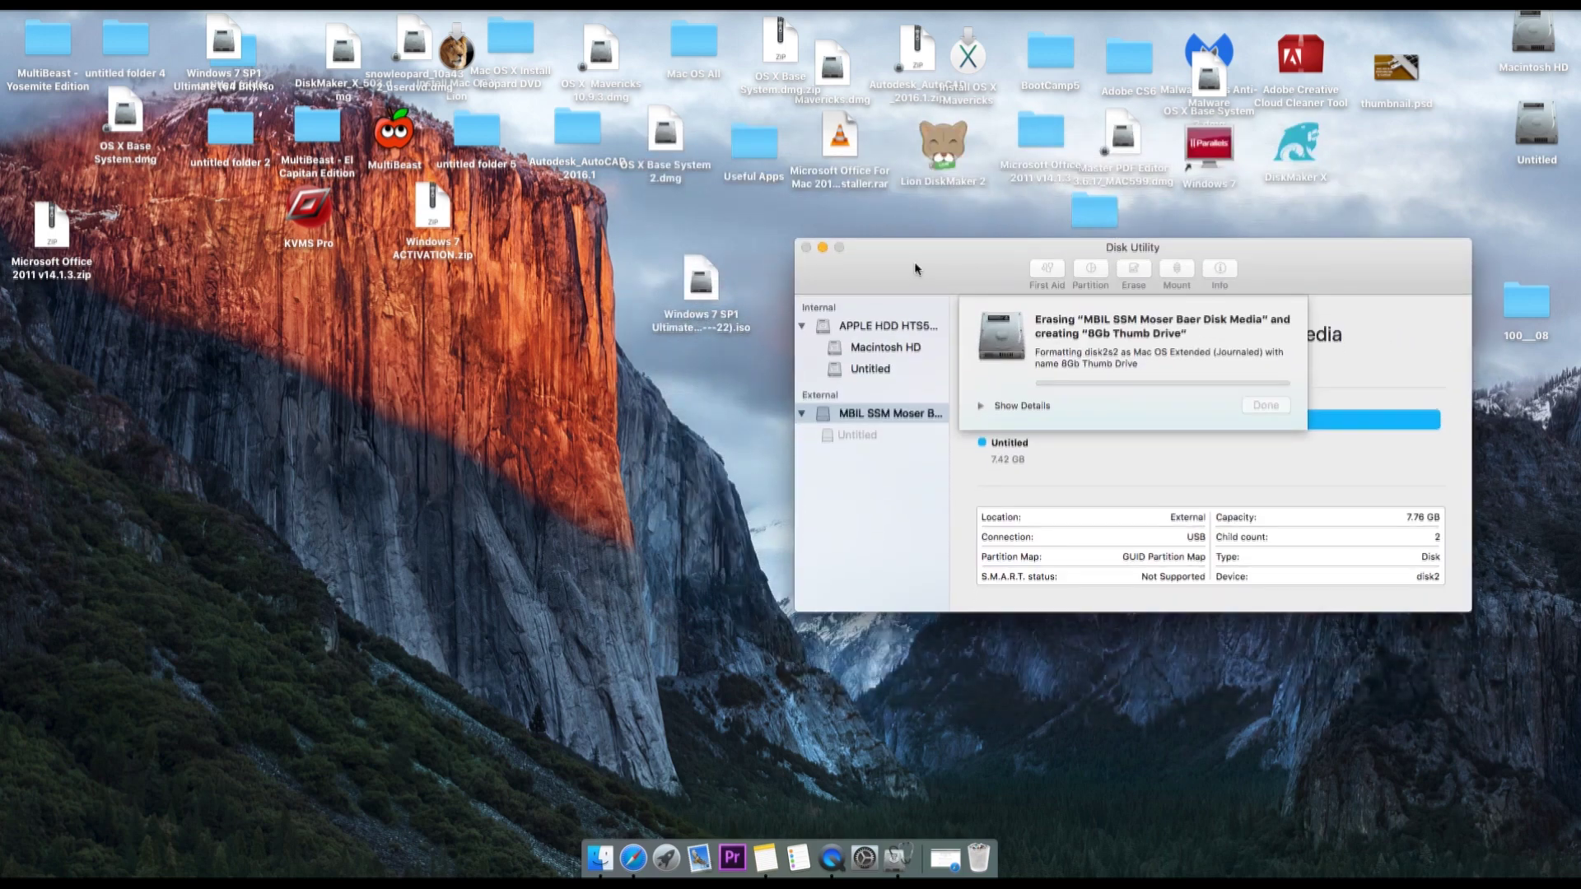
pyautogui.click(700, 284)
pyautogui.moveTo(697, 297); pyautogui.dragTo(329, 425)
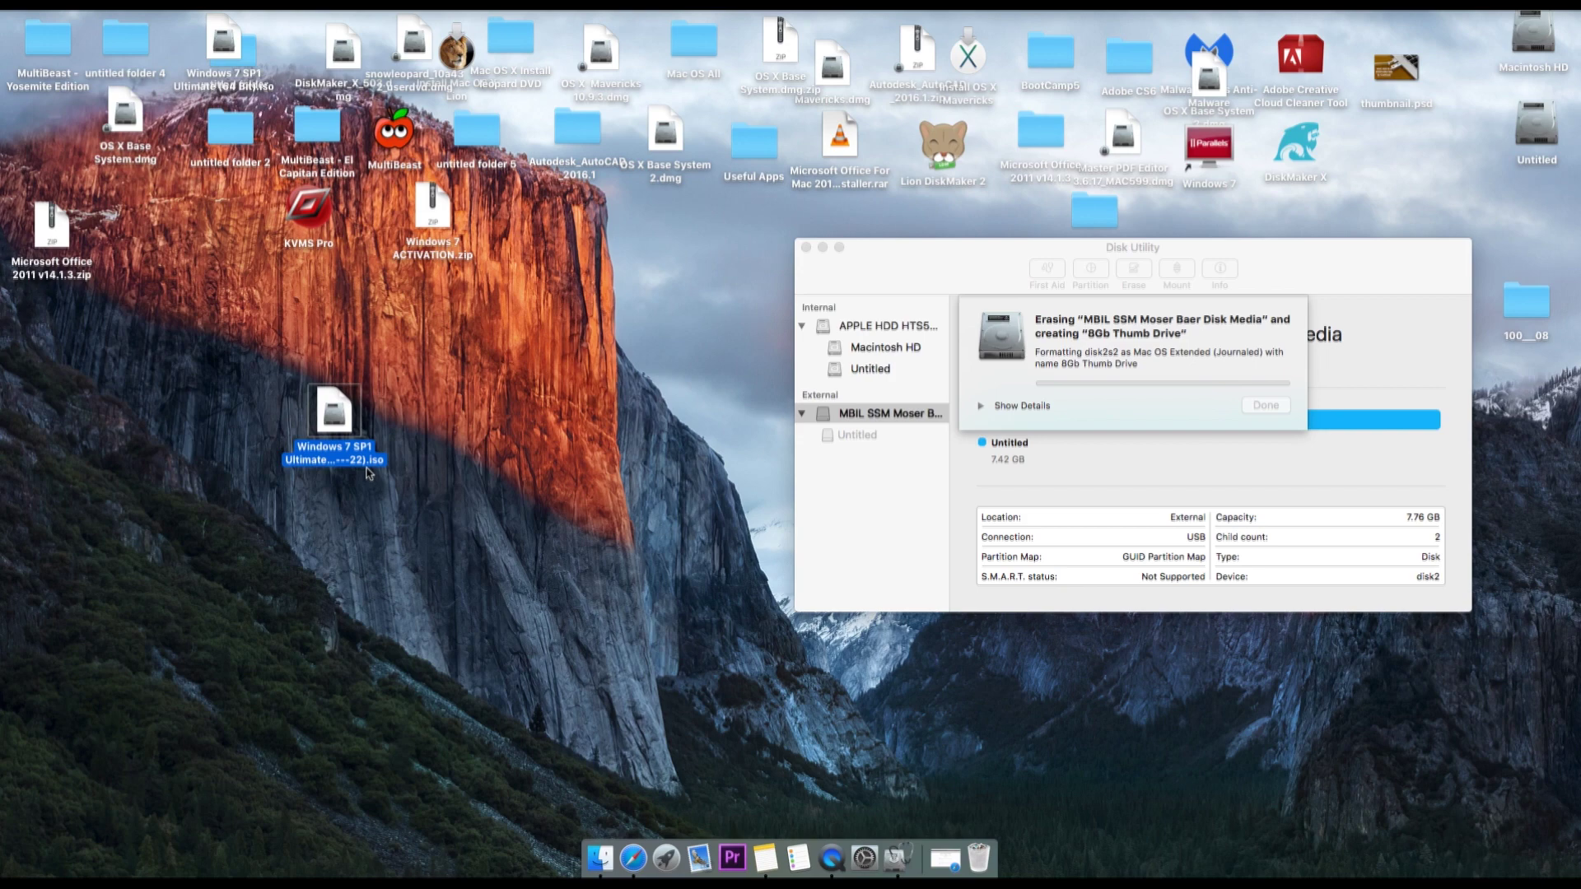
pyautogui.moveTo(336, 422); pyautogui.dragTo(361, 398)
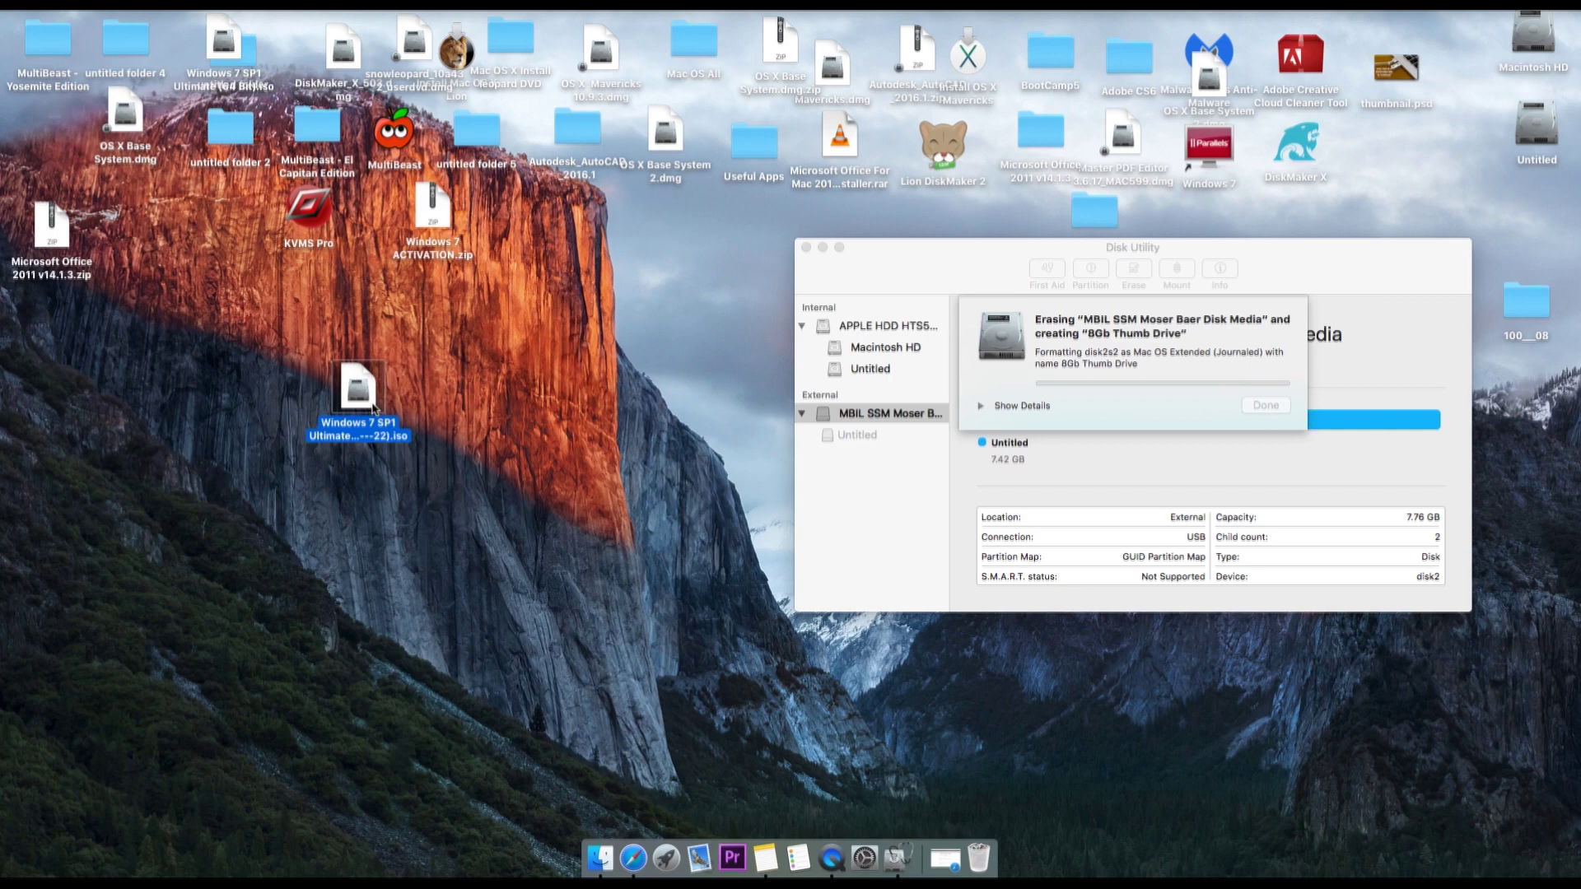
# Dismiss the finished erase progress and close Disk Utility
pyautogui.click(1101, 363)
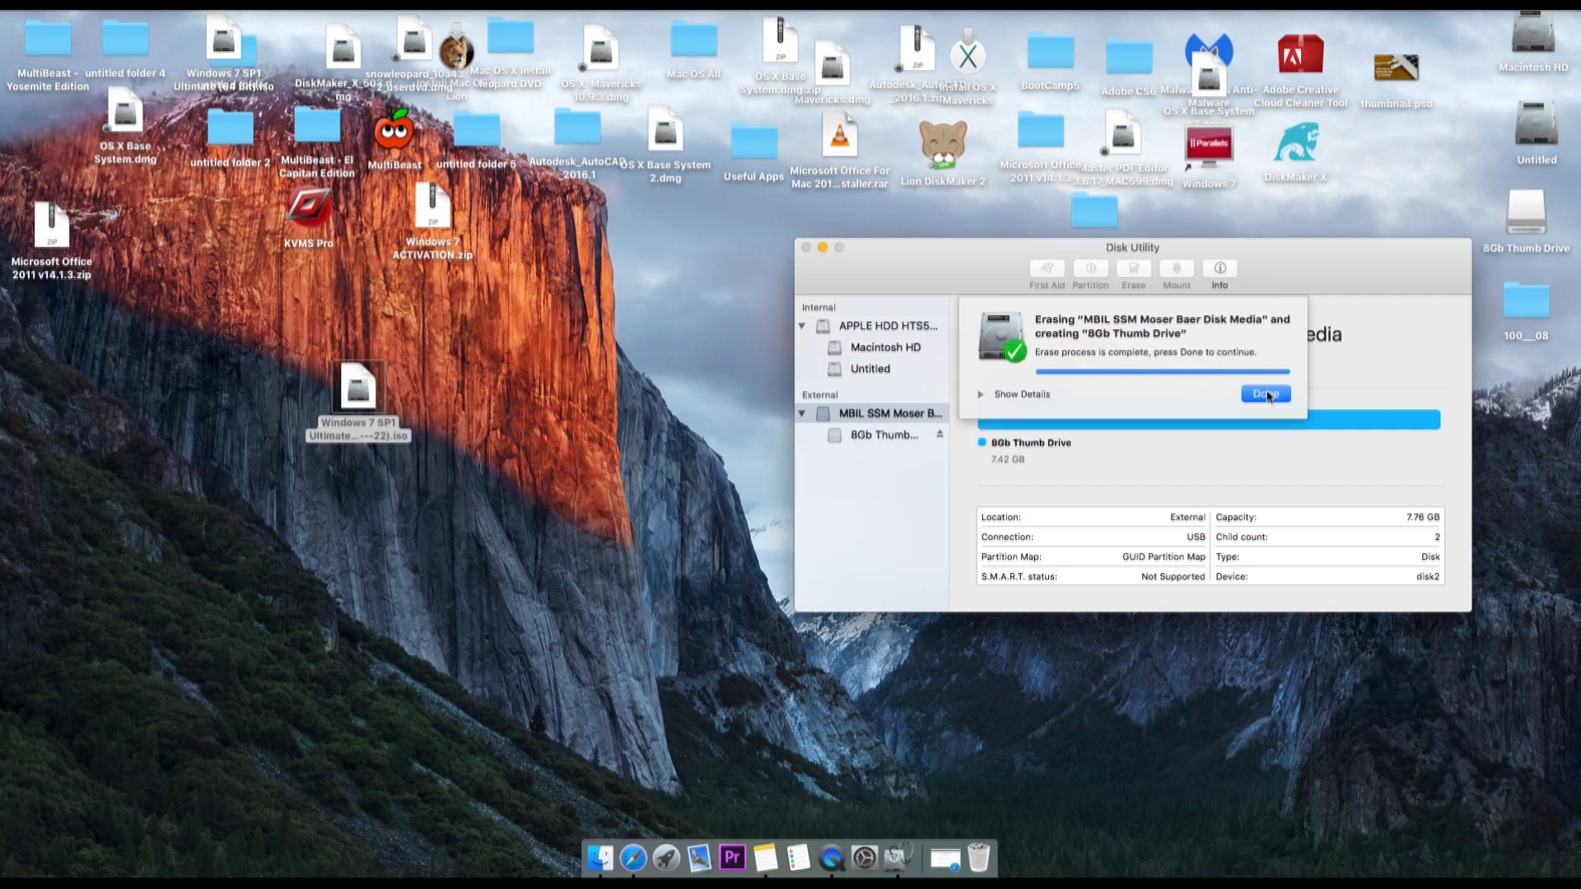
pyautogui.click(1267, 395)
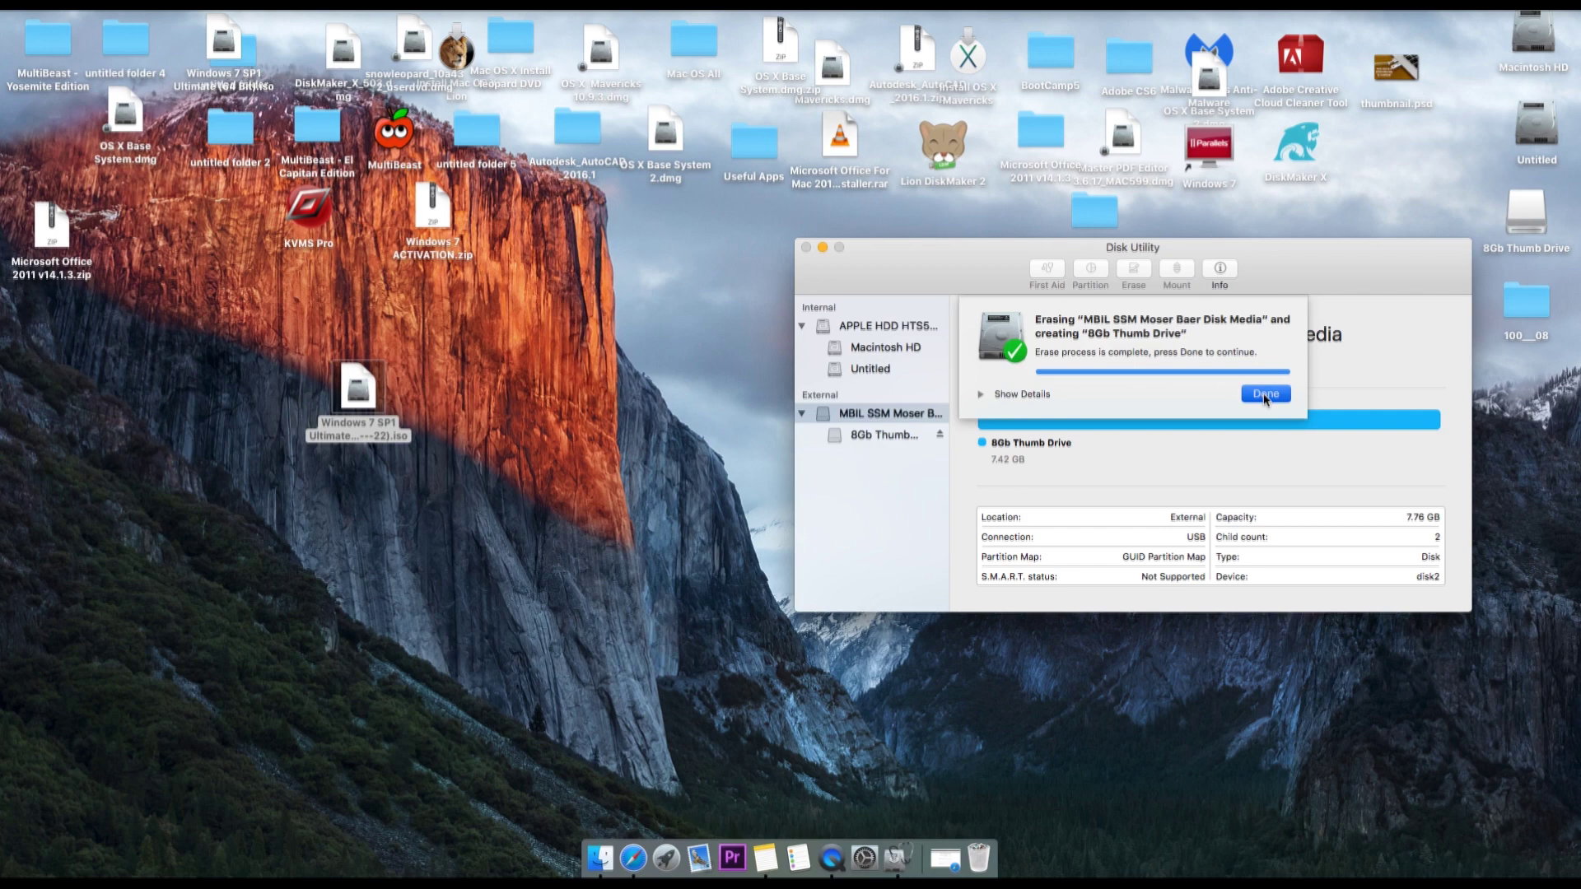
pyautogui.click(807, 248)
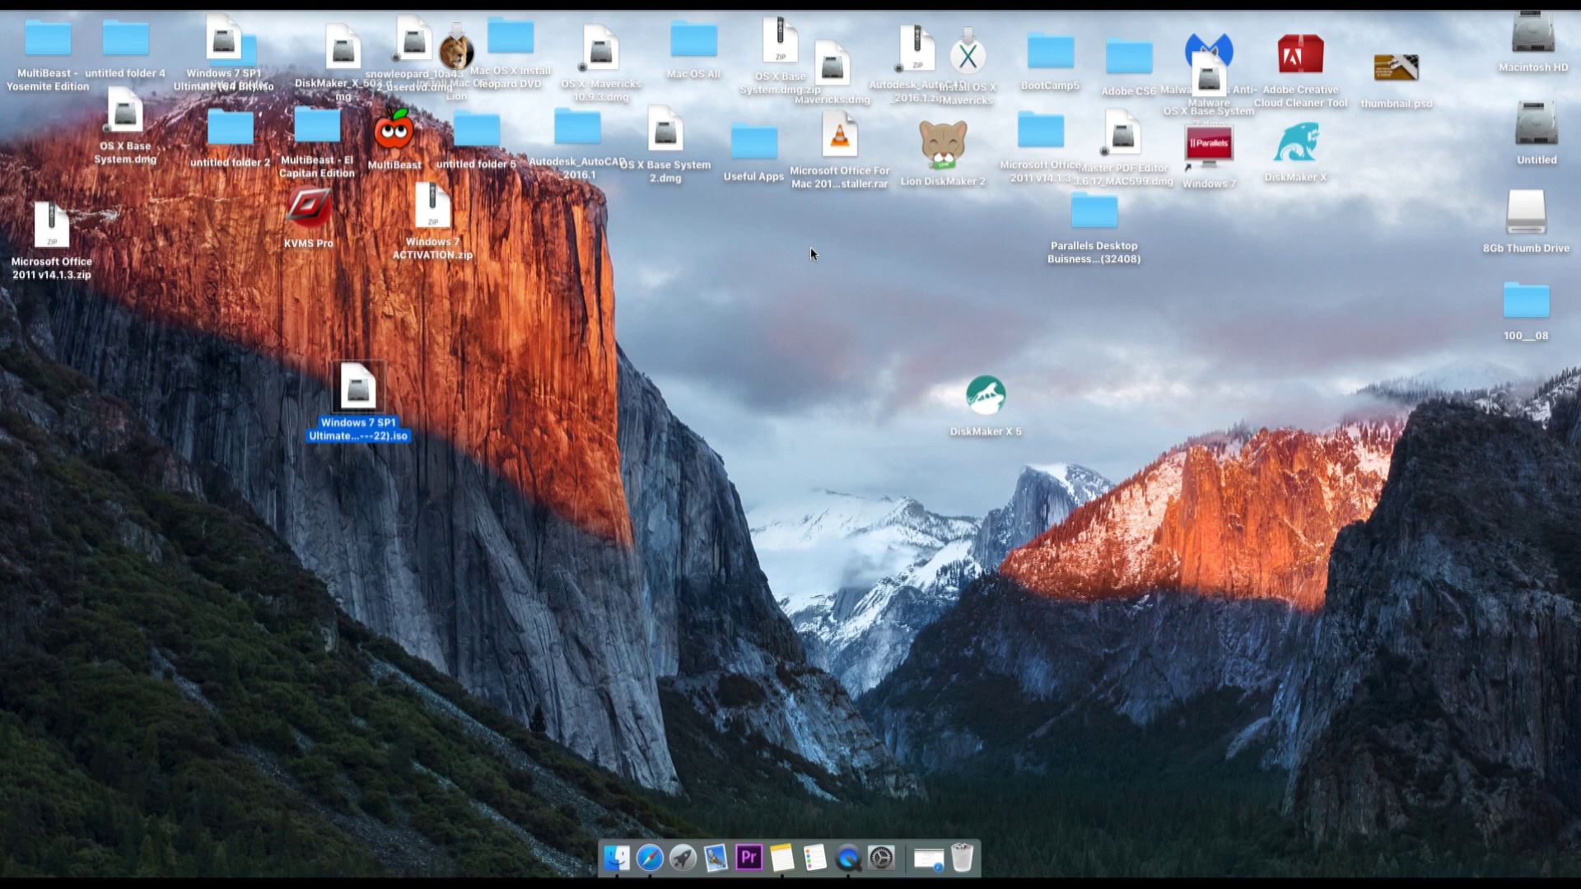
# Launch Boot Camp Assistant via Spotlight and move its window to mid-screen
pyautogui.press('super+space')
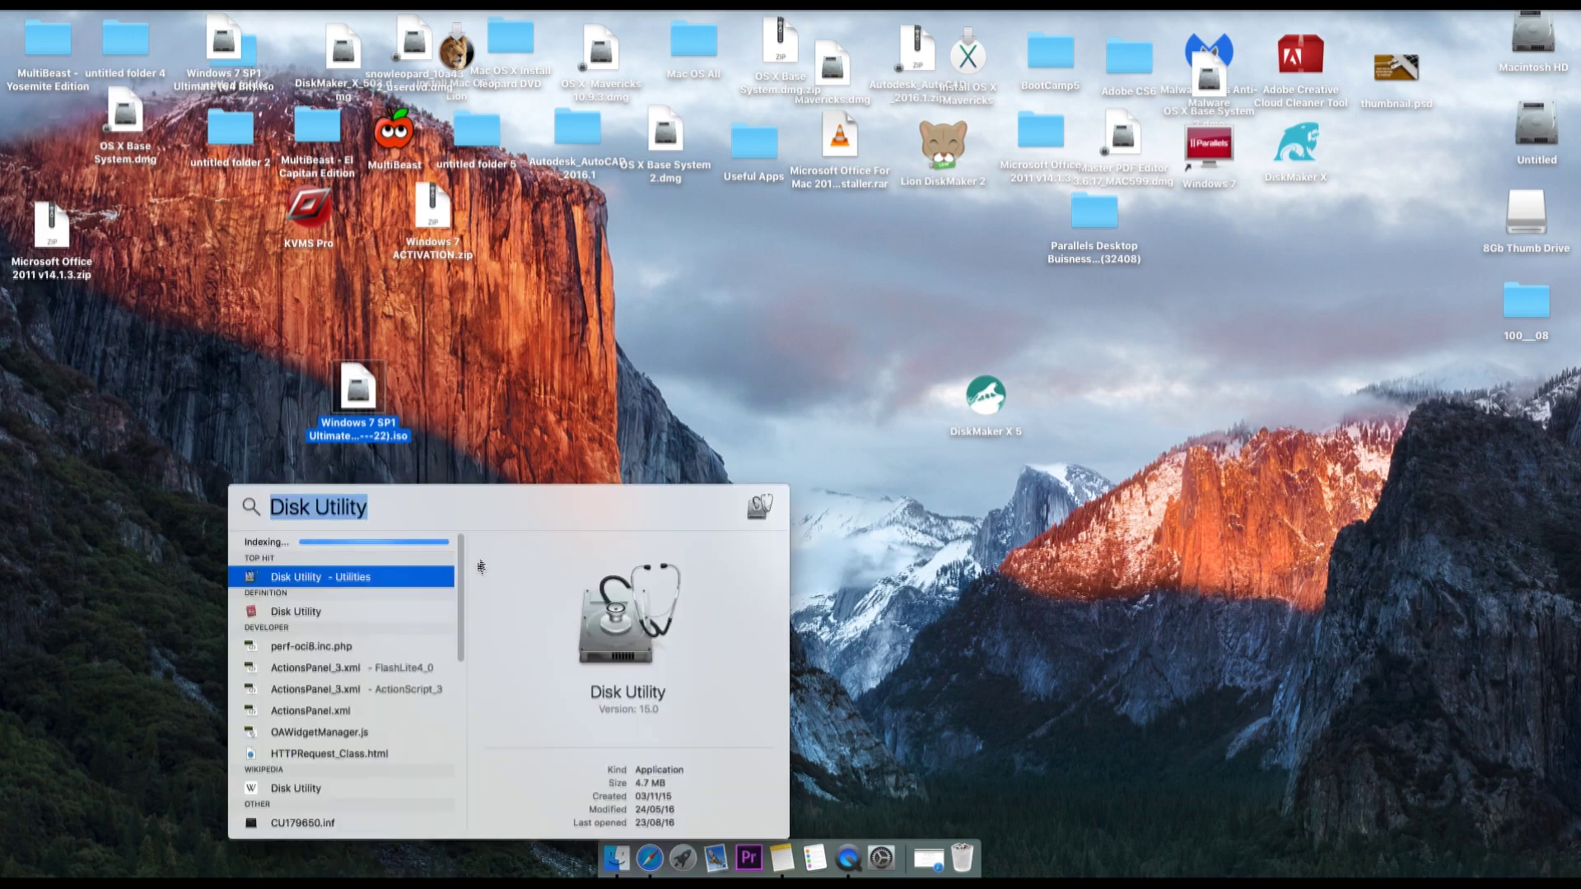
pyautogui.write('b')
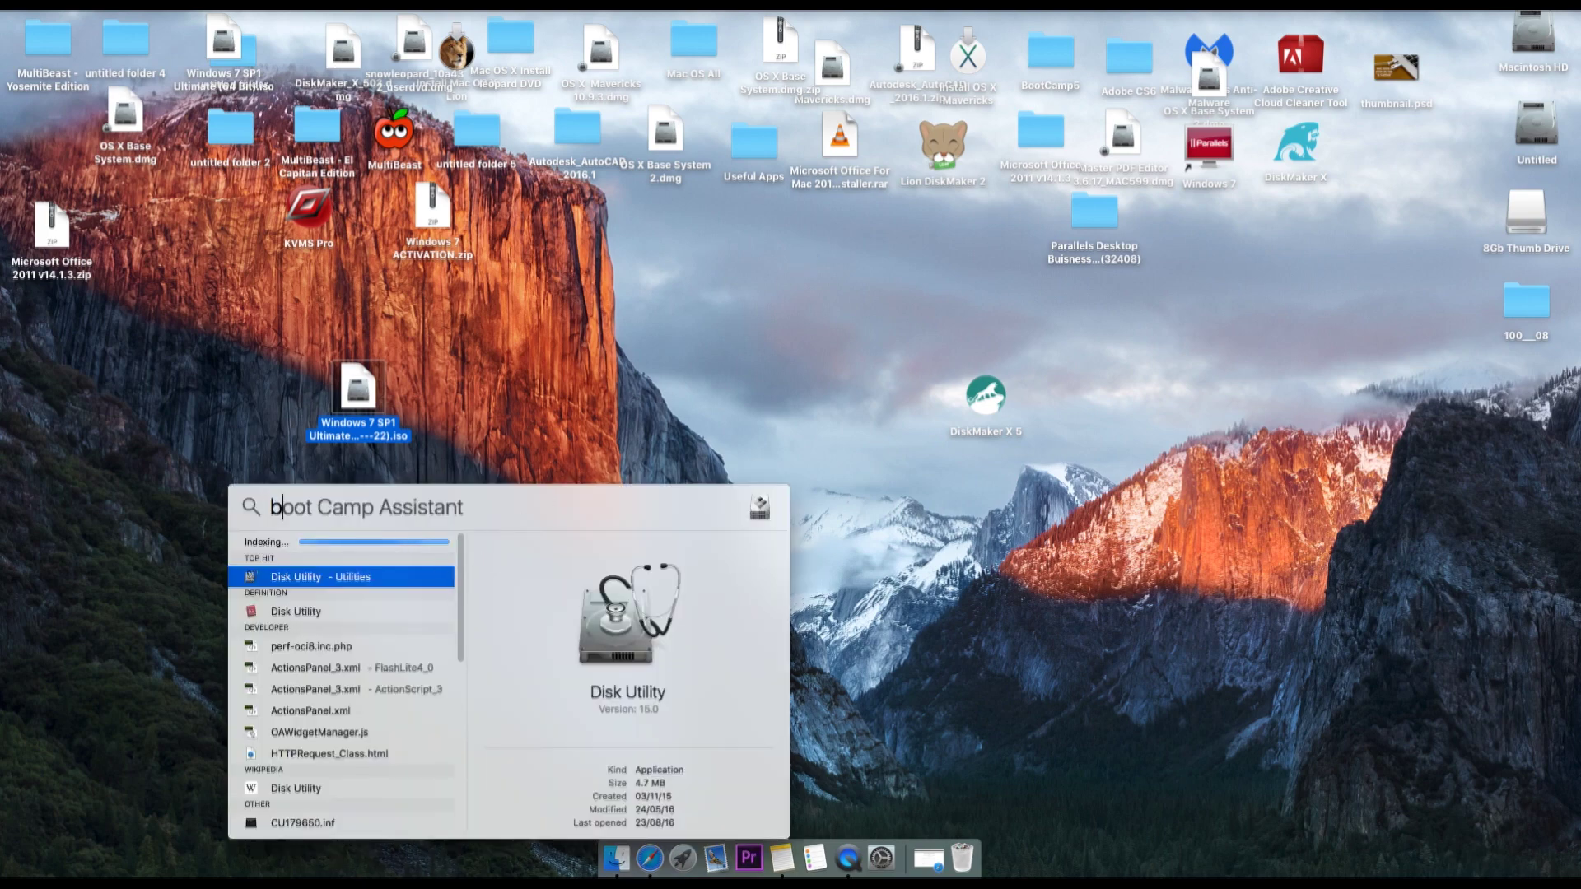
pyautogui.write('oot')
pyautogui.press('Right')
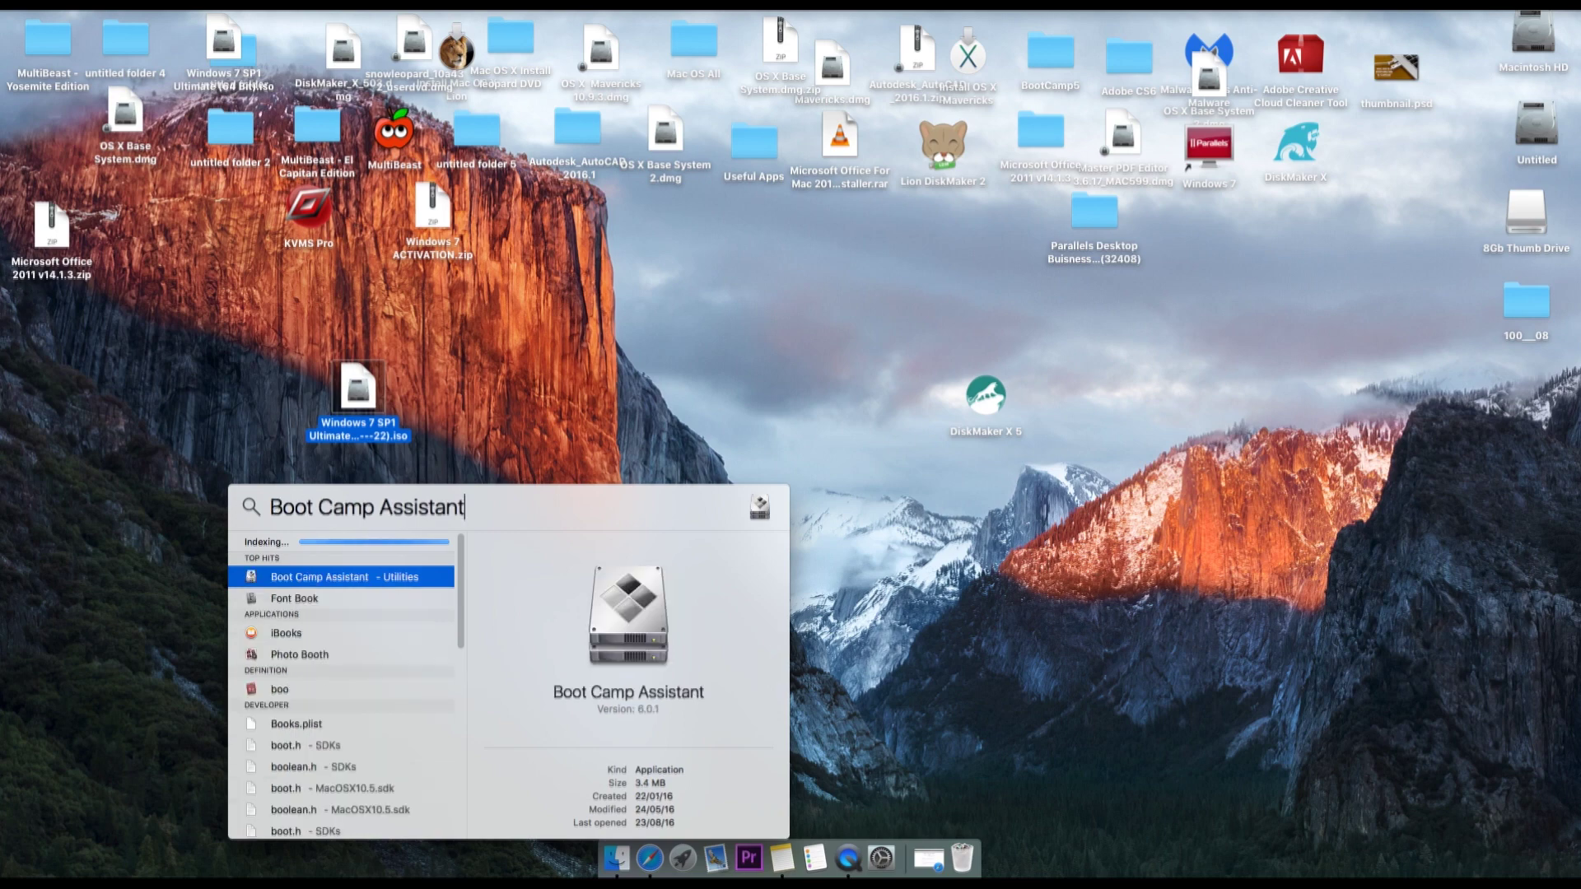
pyautogui.press('Return')
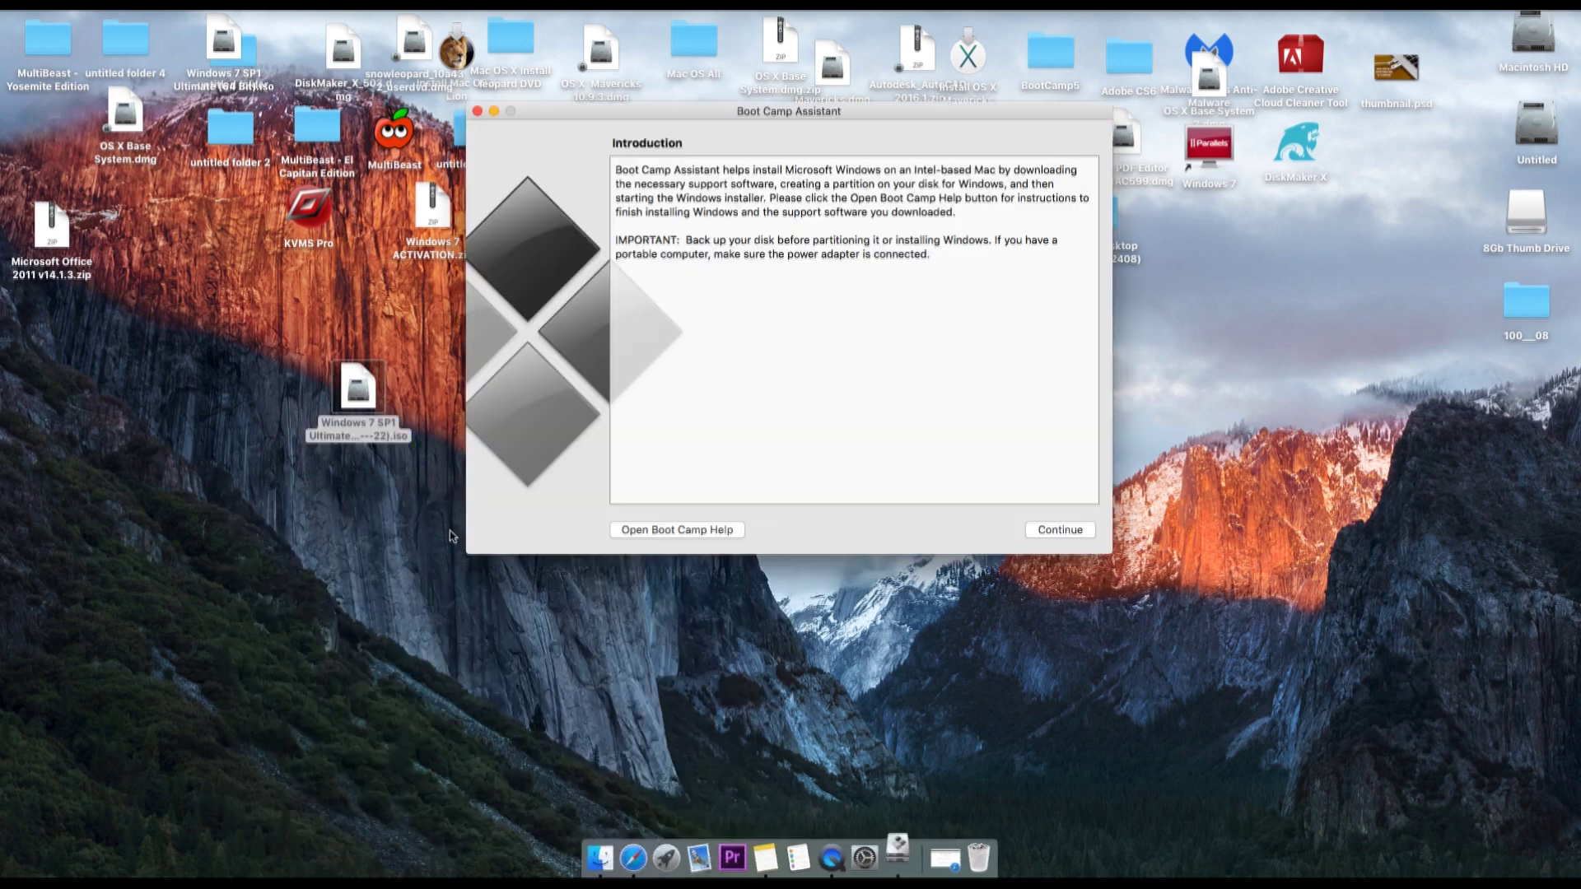
pyautogui.moveTo(649, 117); pyautogui.dragTo(678, 306)
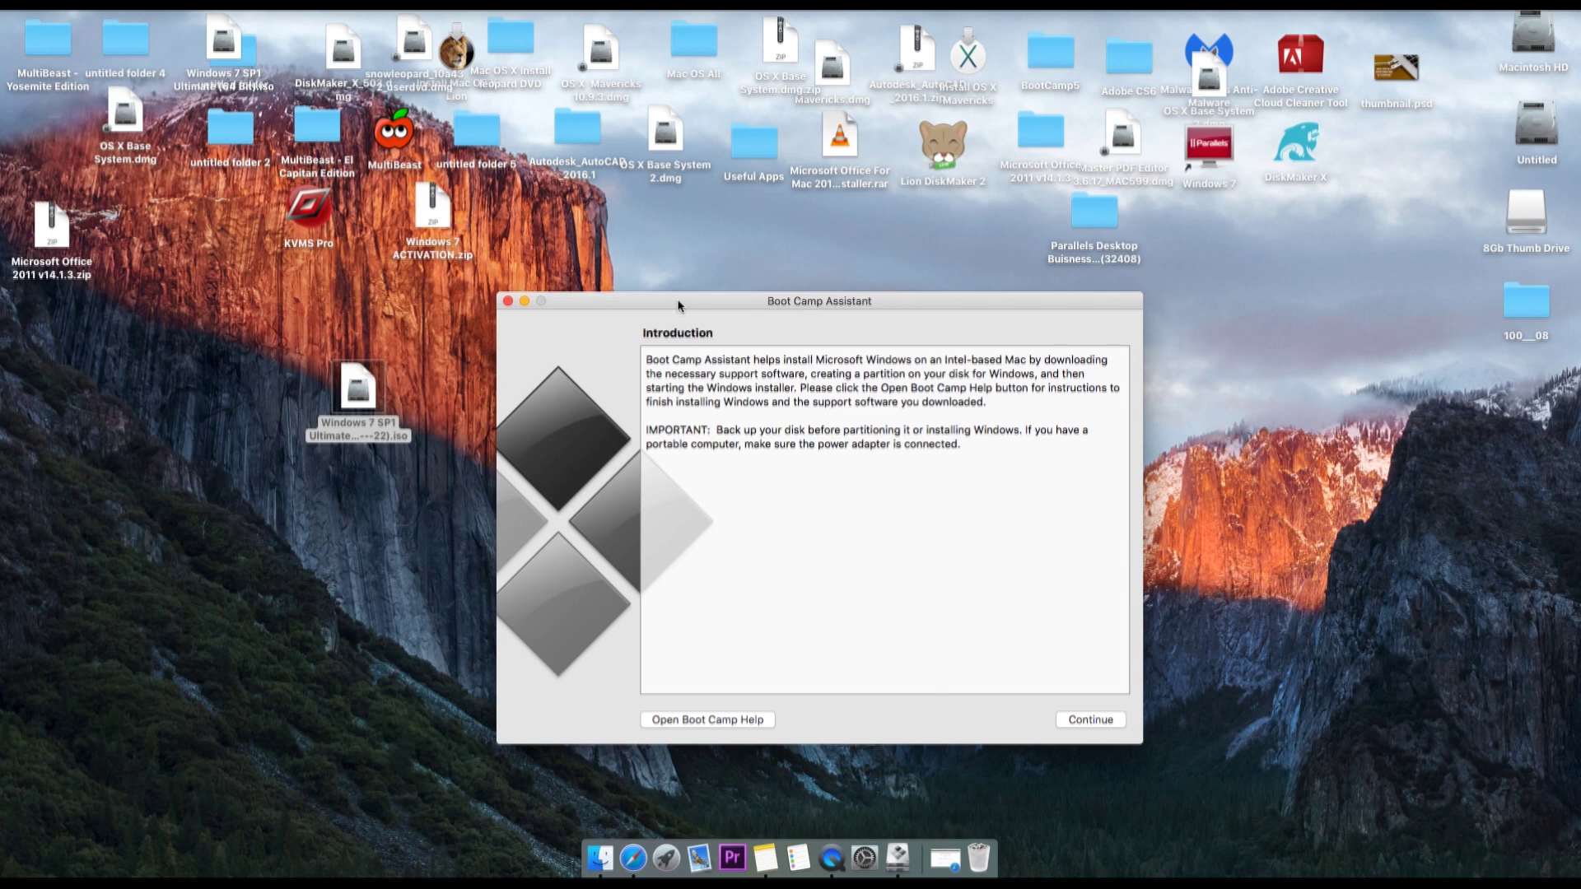
# Choose only 'Create a Windows 7 install disk', dropping 'Remove Windows 7', and continue
pyautogui.click(1091, 720)
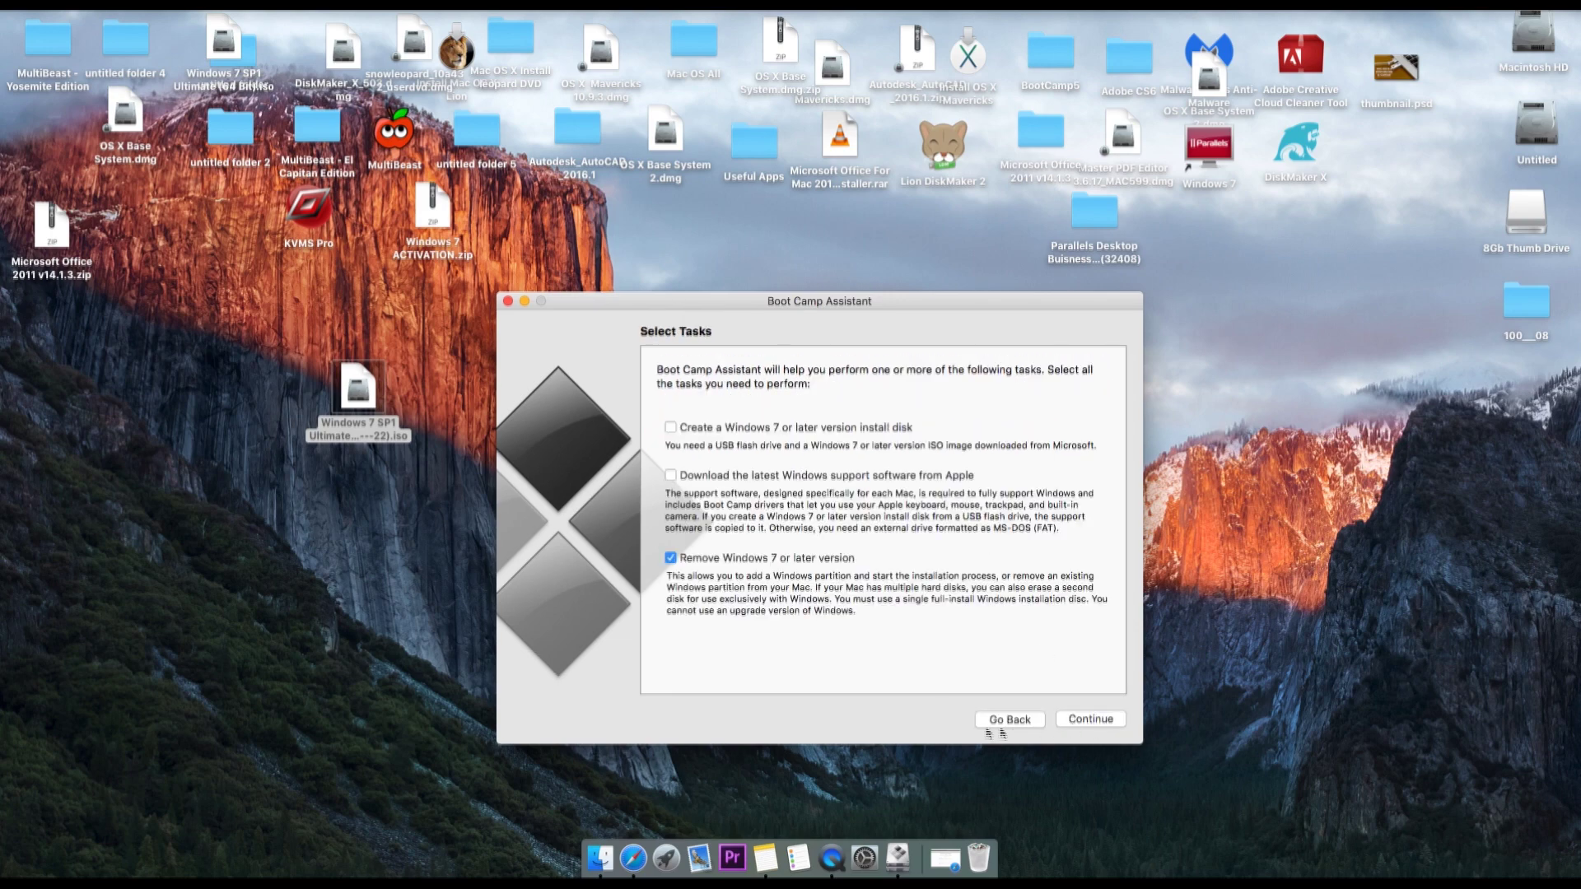
pyautogui.click(672, 560)
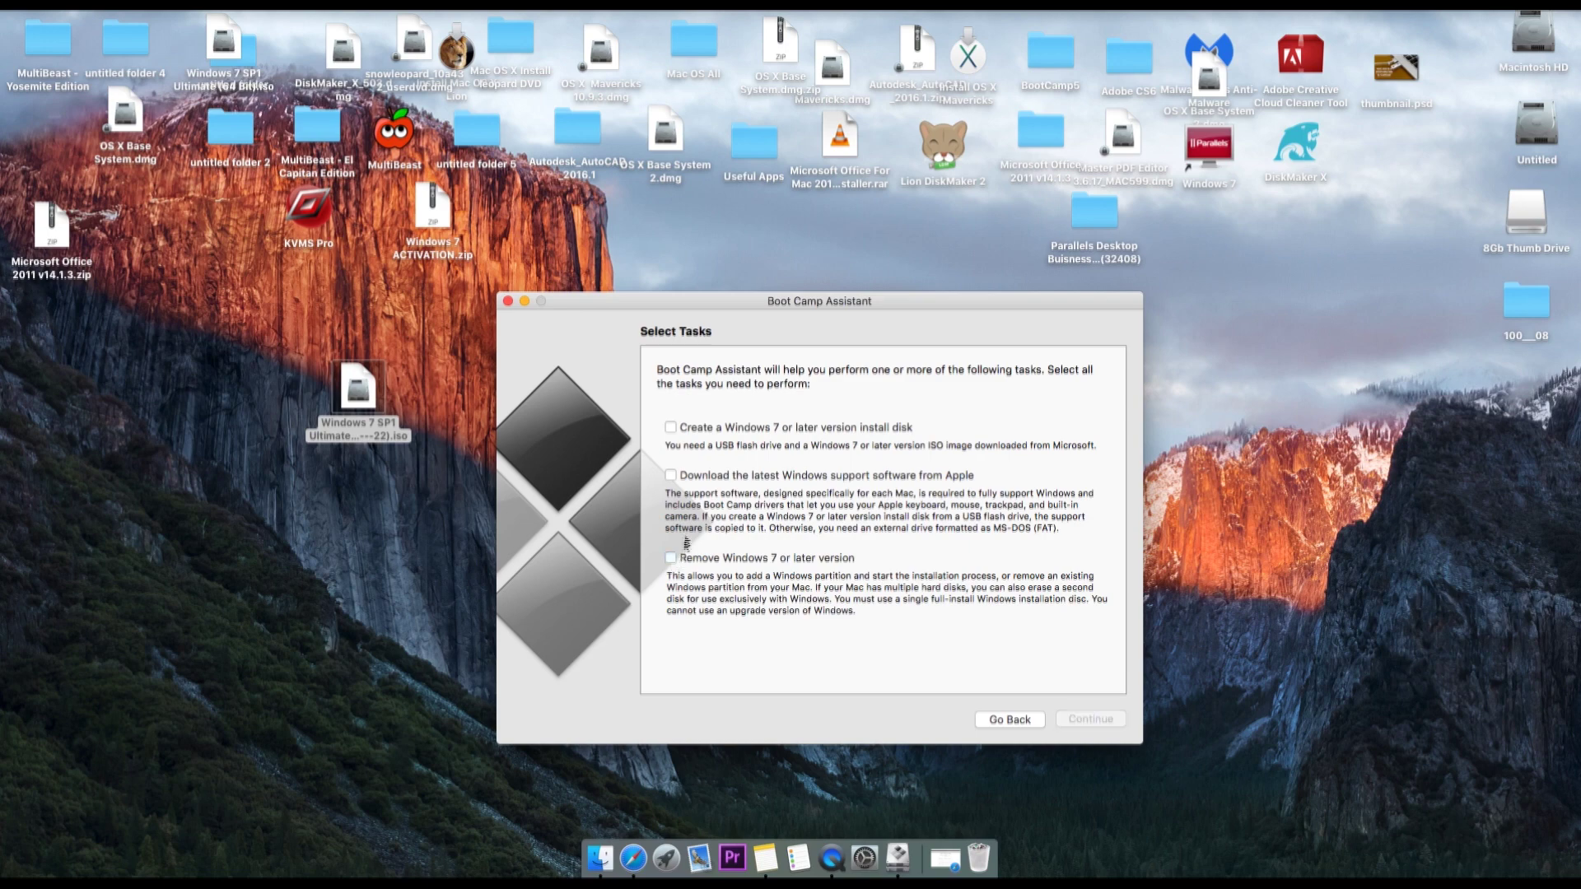
pyautogui.click(671, 428)
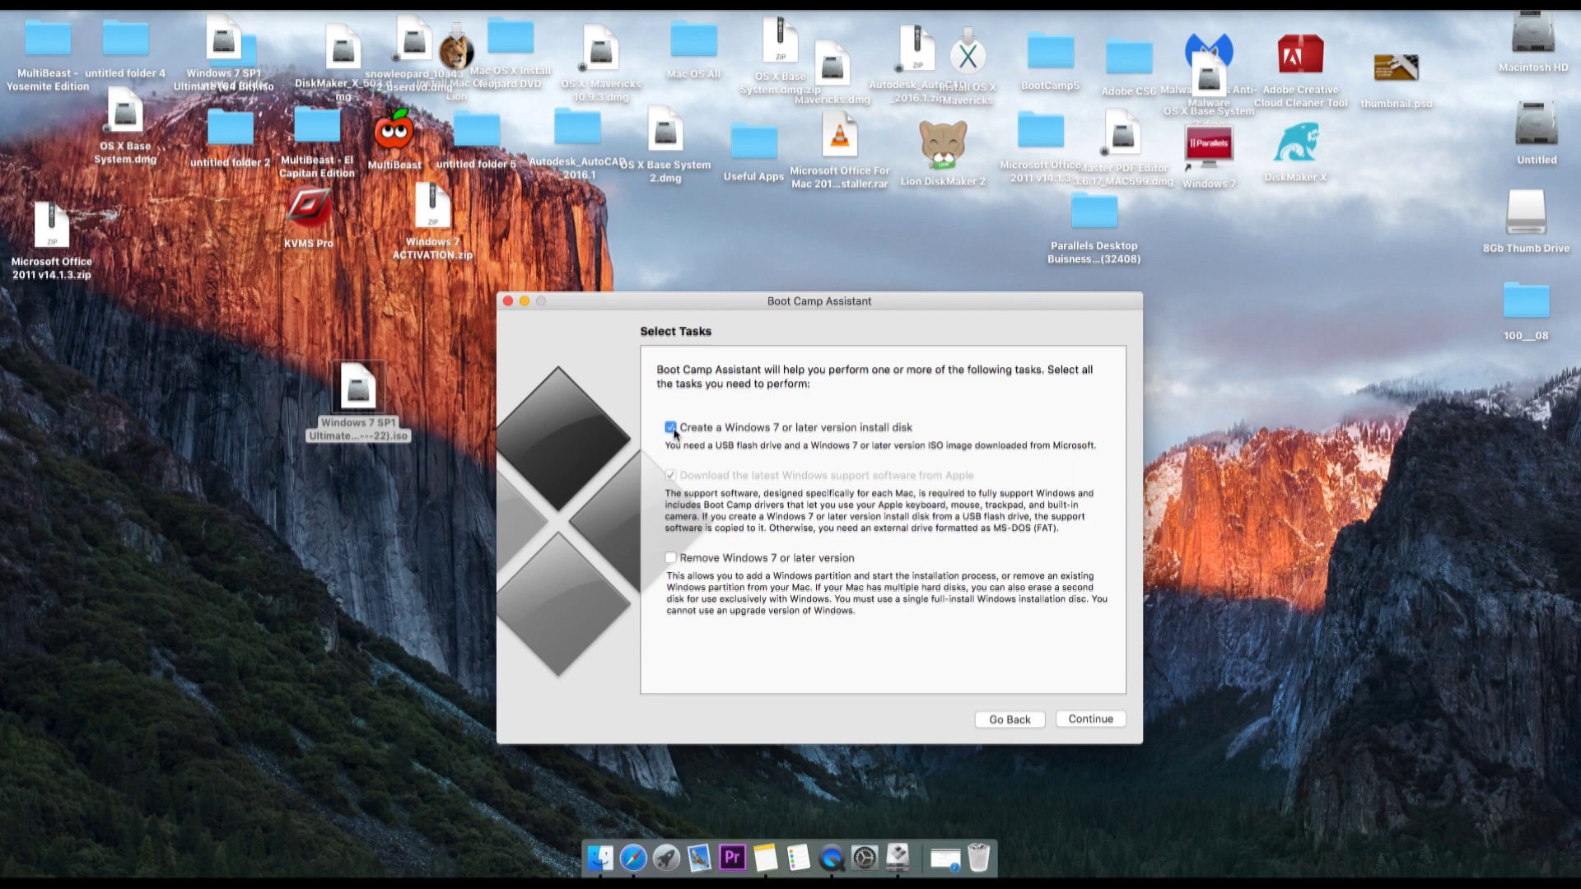
pyautogui.click(1083, 719)
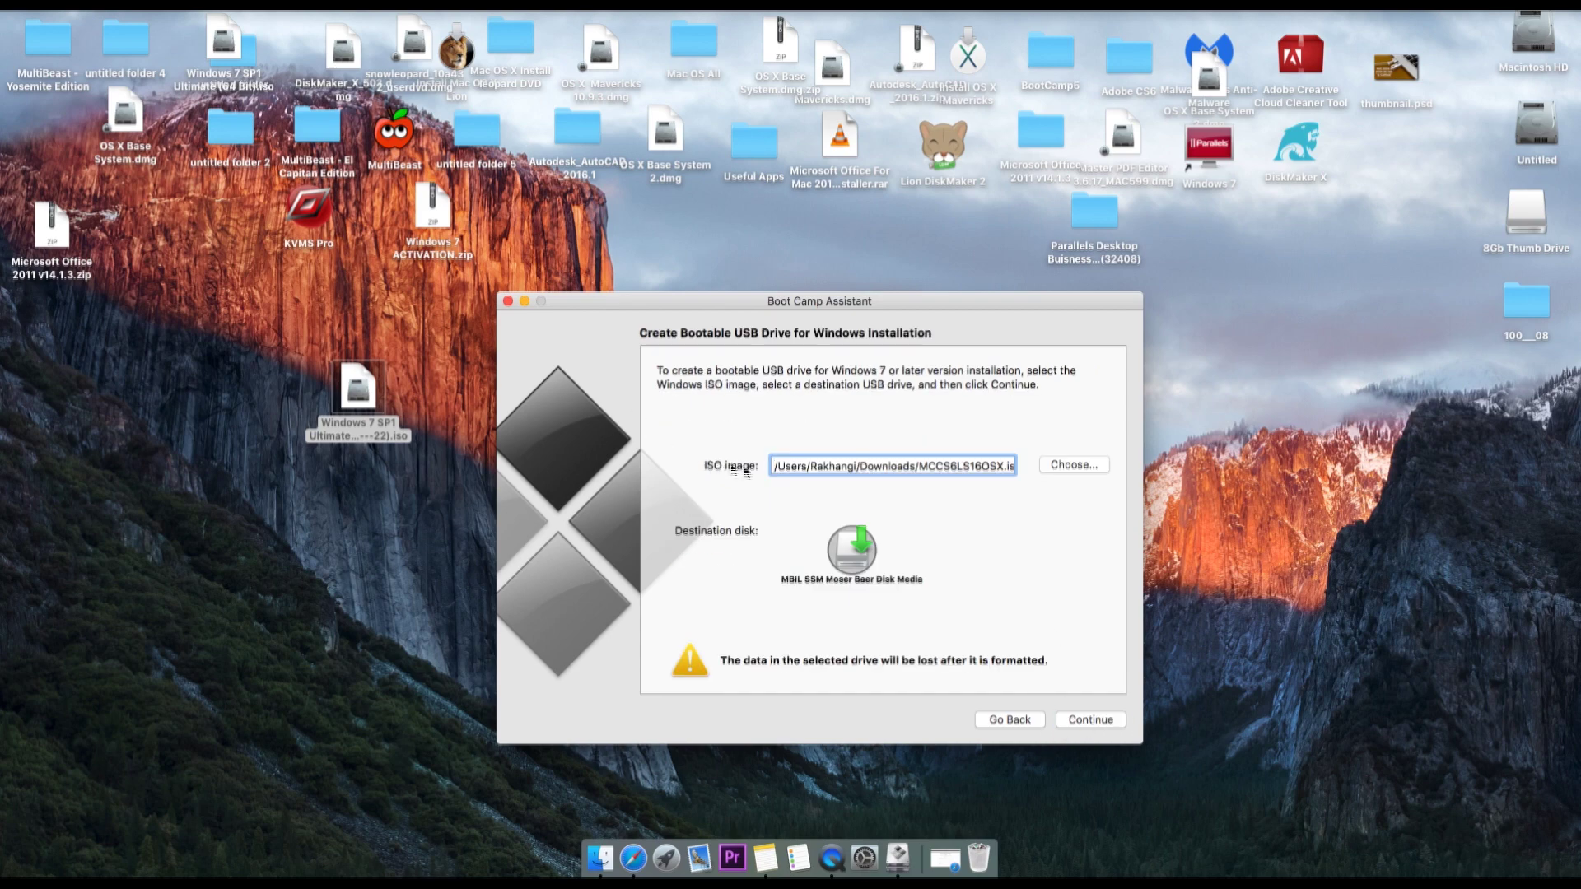
# Pick Windows 7 SP1 Ultimate (64 Bit).iso from the Desktop as the ISO image and proceed
pyautogui.click(1087, 467)
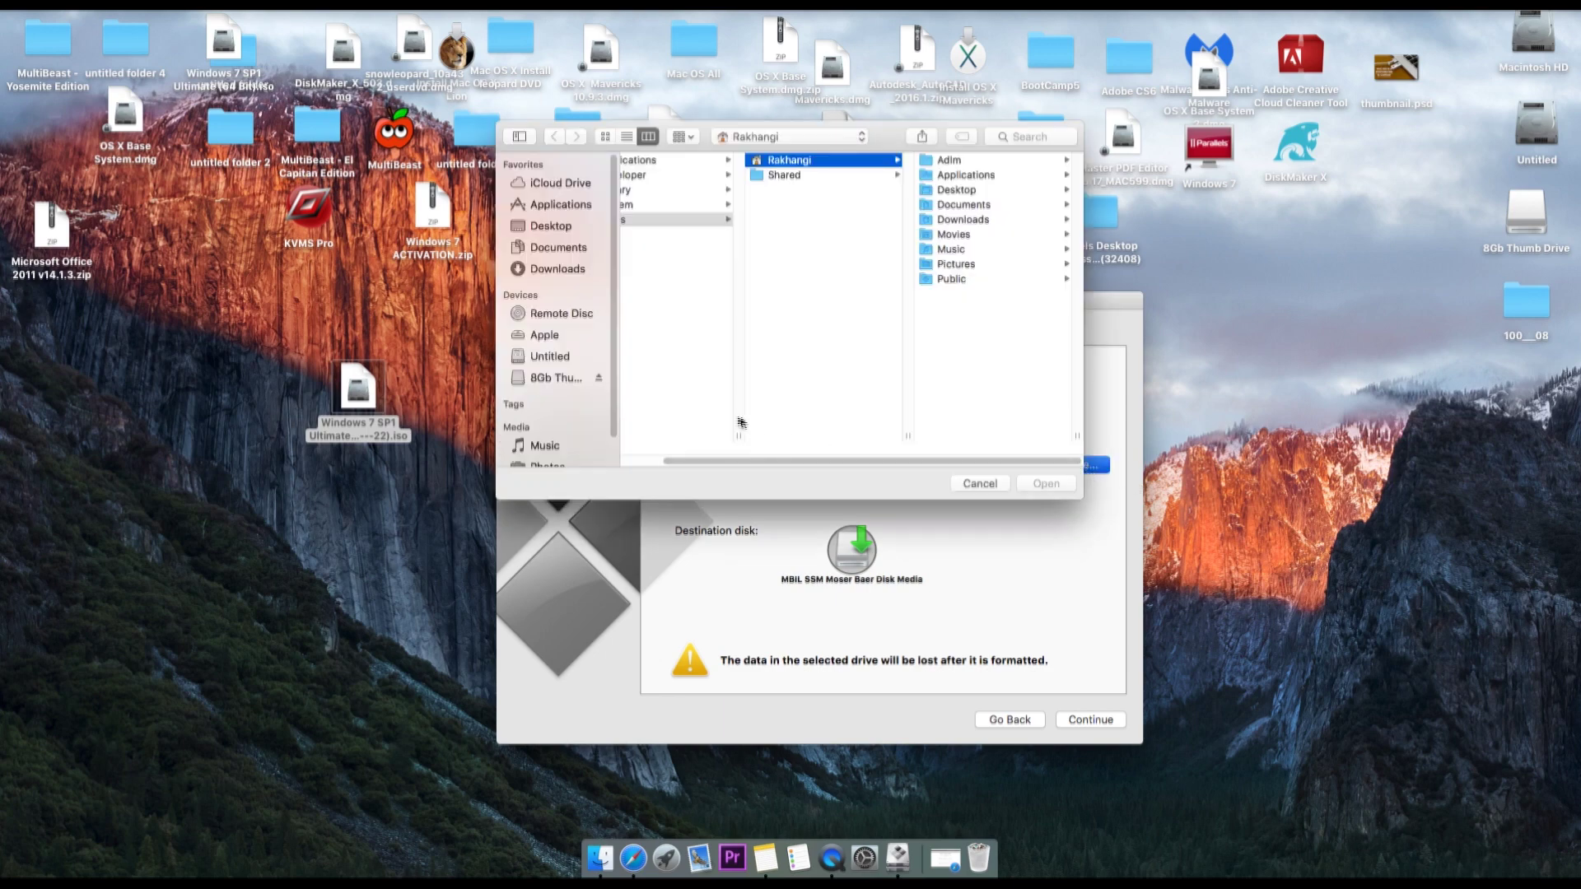
pyautogui.hscroll(-3, 689, 471)
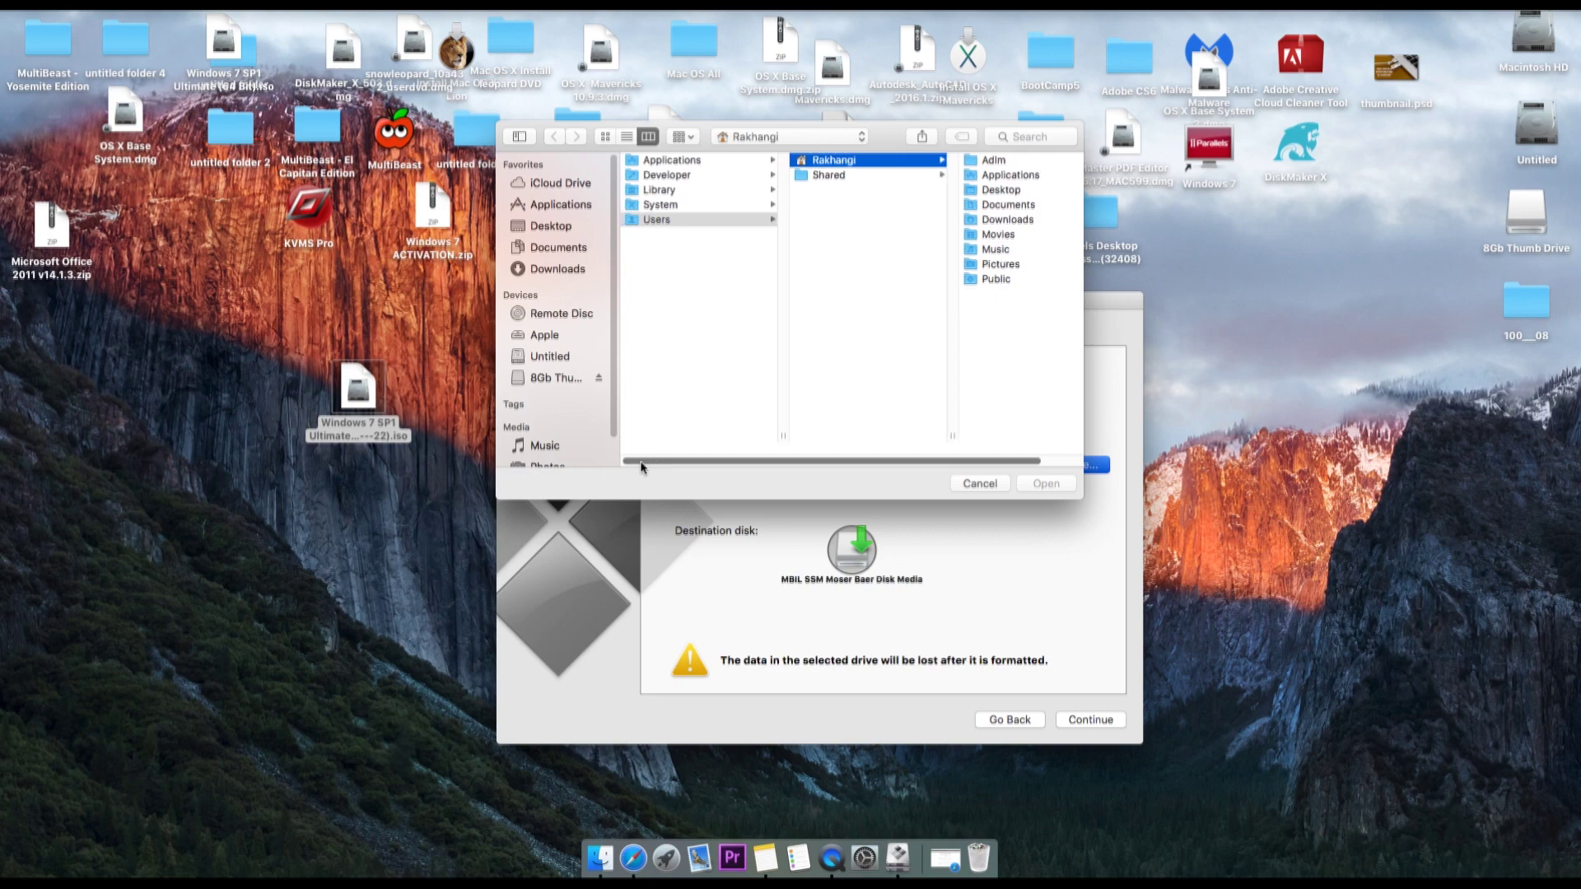
pyautogui.click(563, 230)
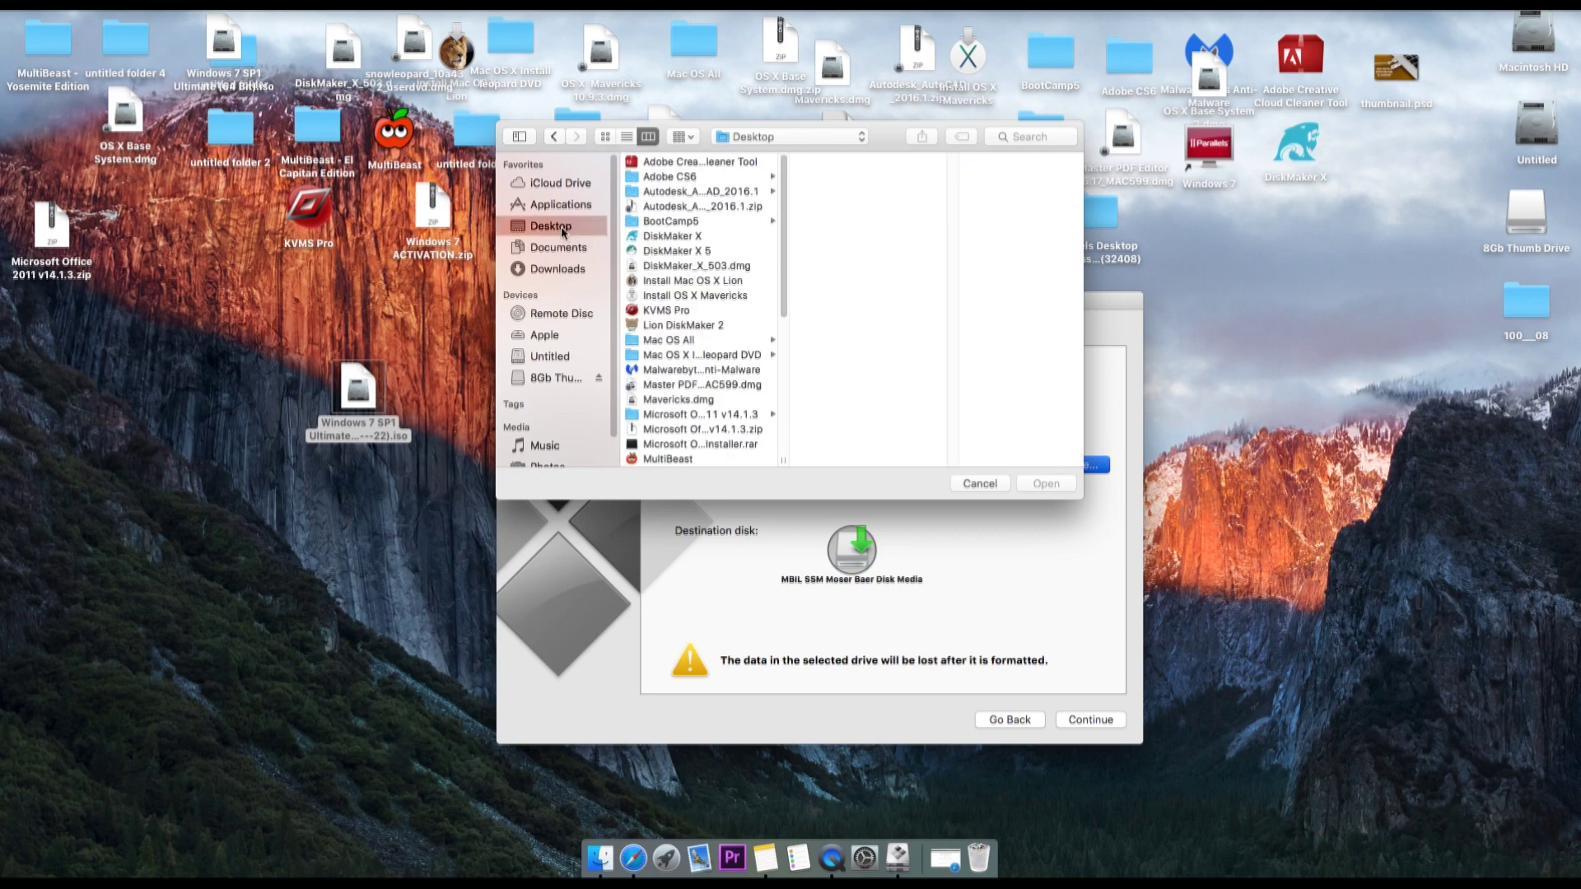
pyautogui.click(695, 385)
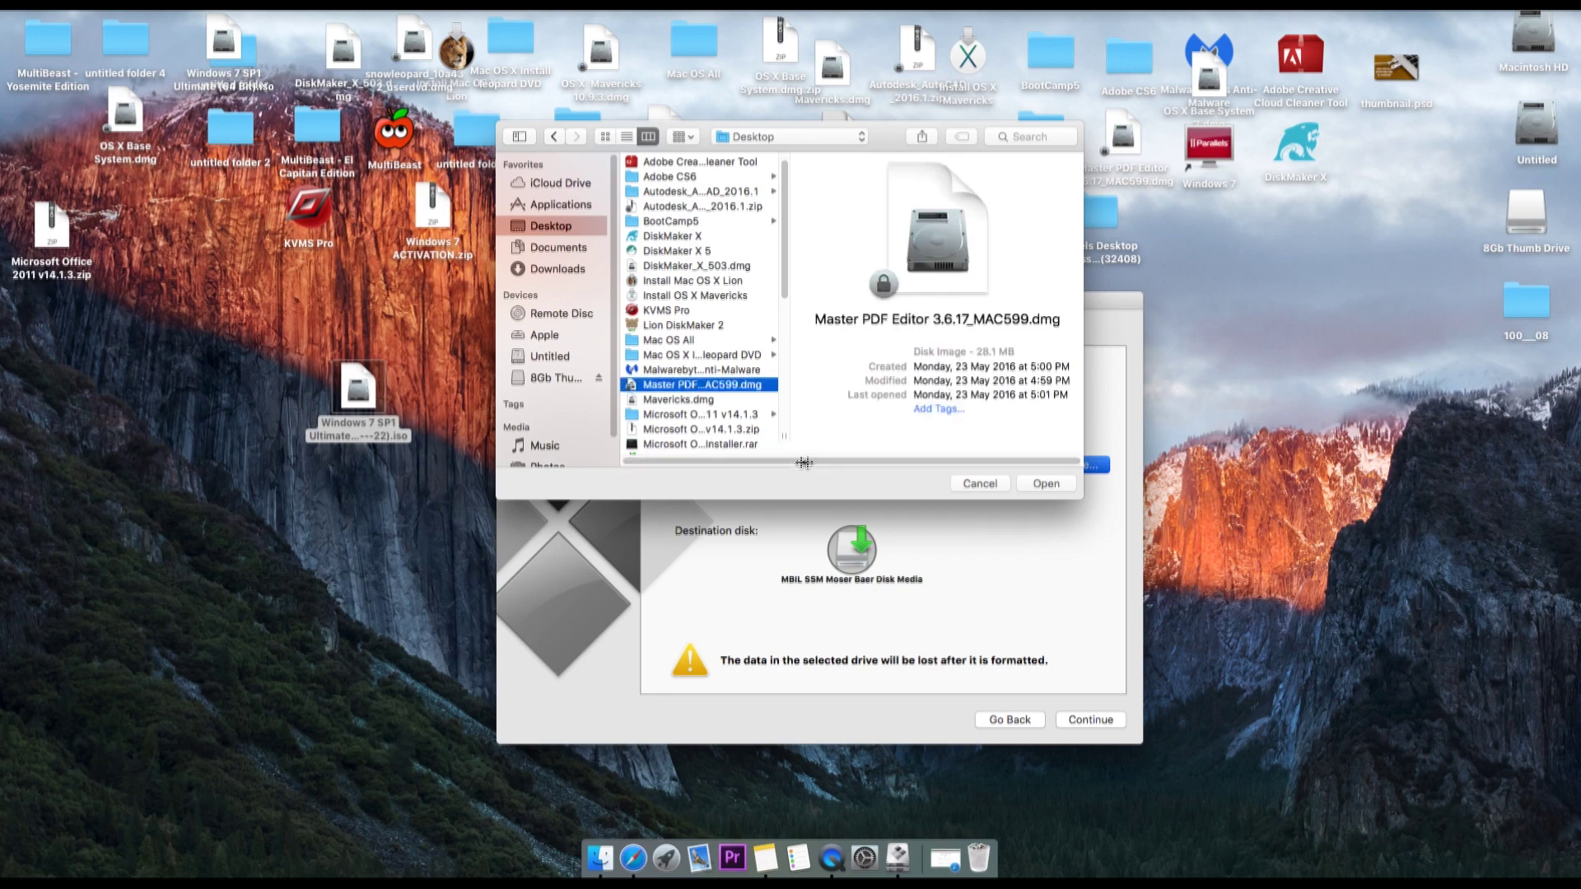
pyautogui.moveTo(804, 463); pyautogui.dragTo(985, 463)
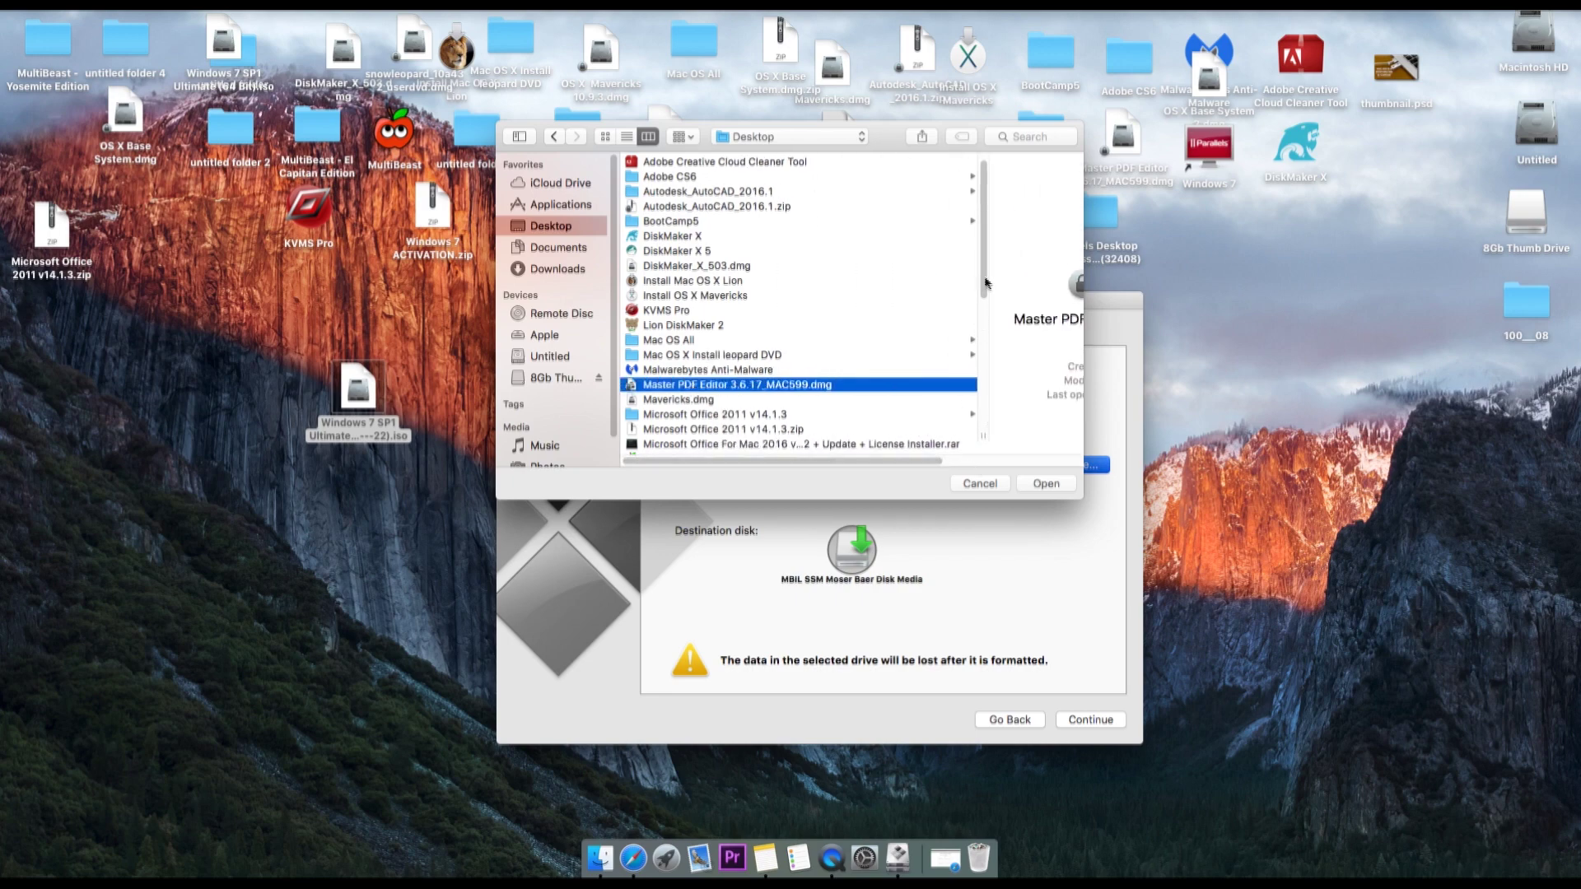
pyautogui.moveTo(985, 284); pyautogui.dragTo(998, 423)
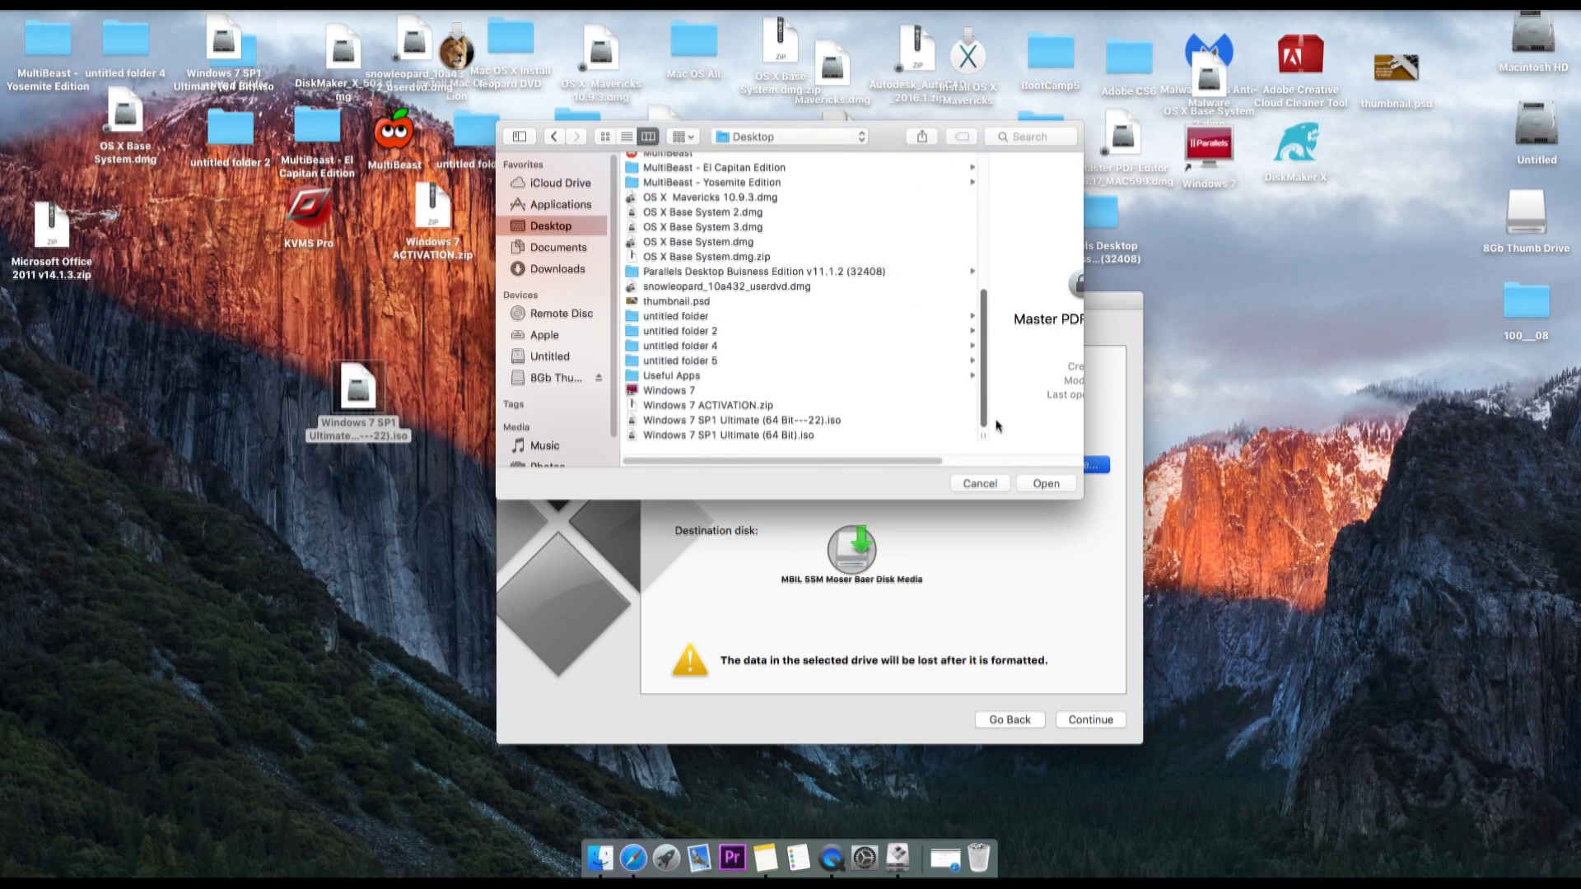
pyautogui.click(806, 442)
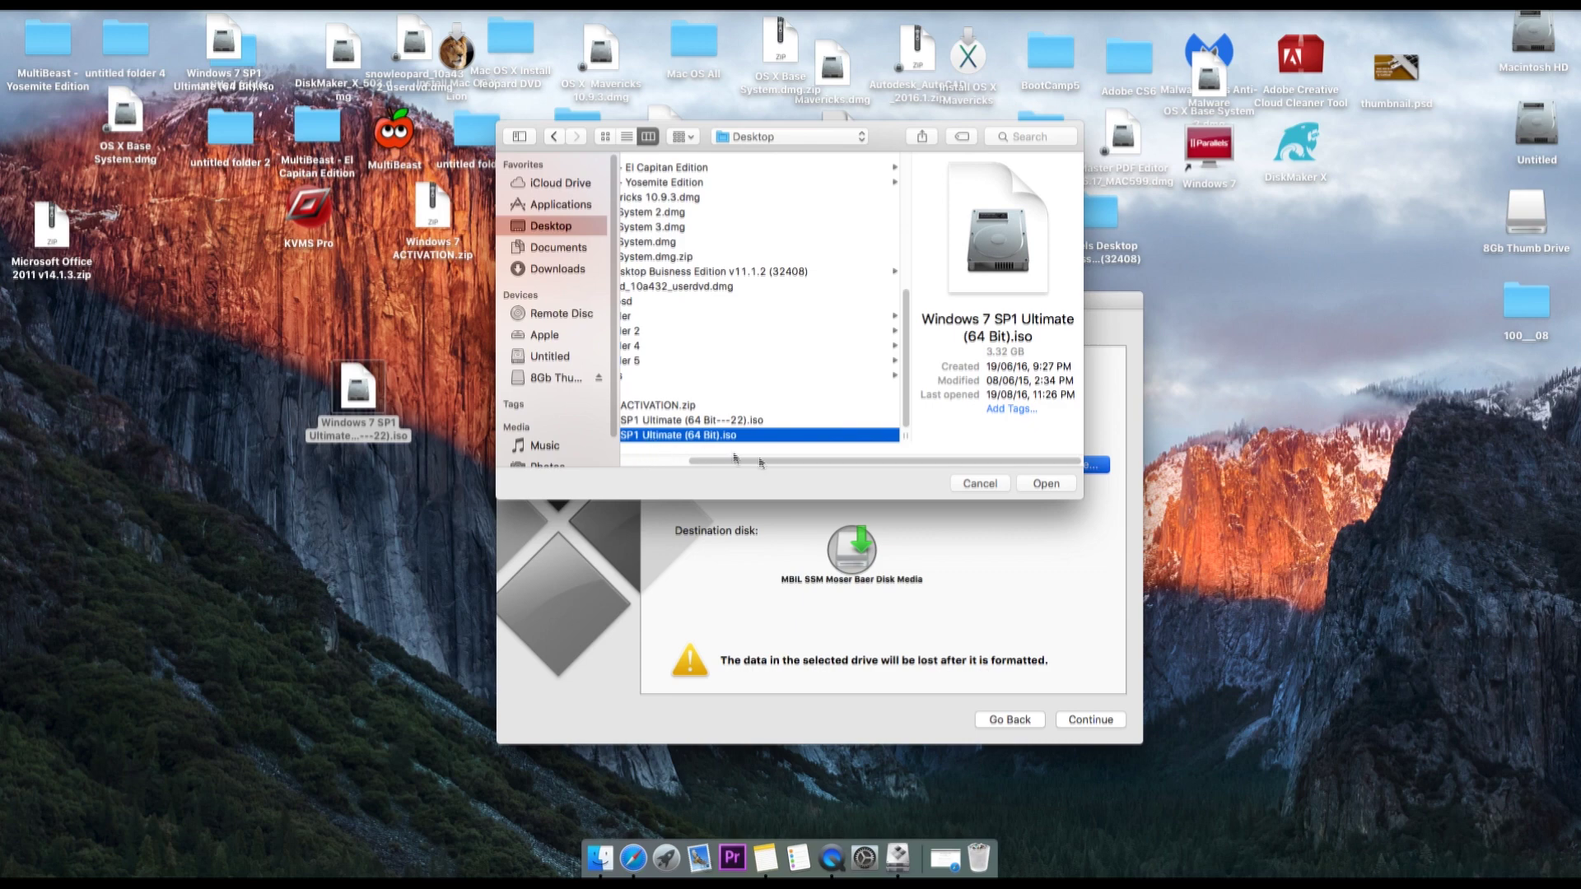
pyautogui.click(1043, 484)
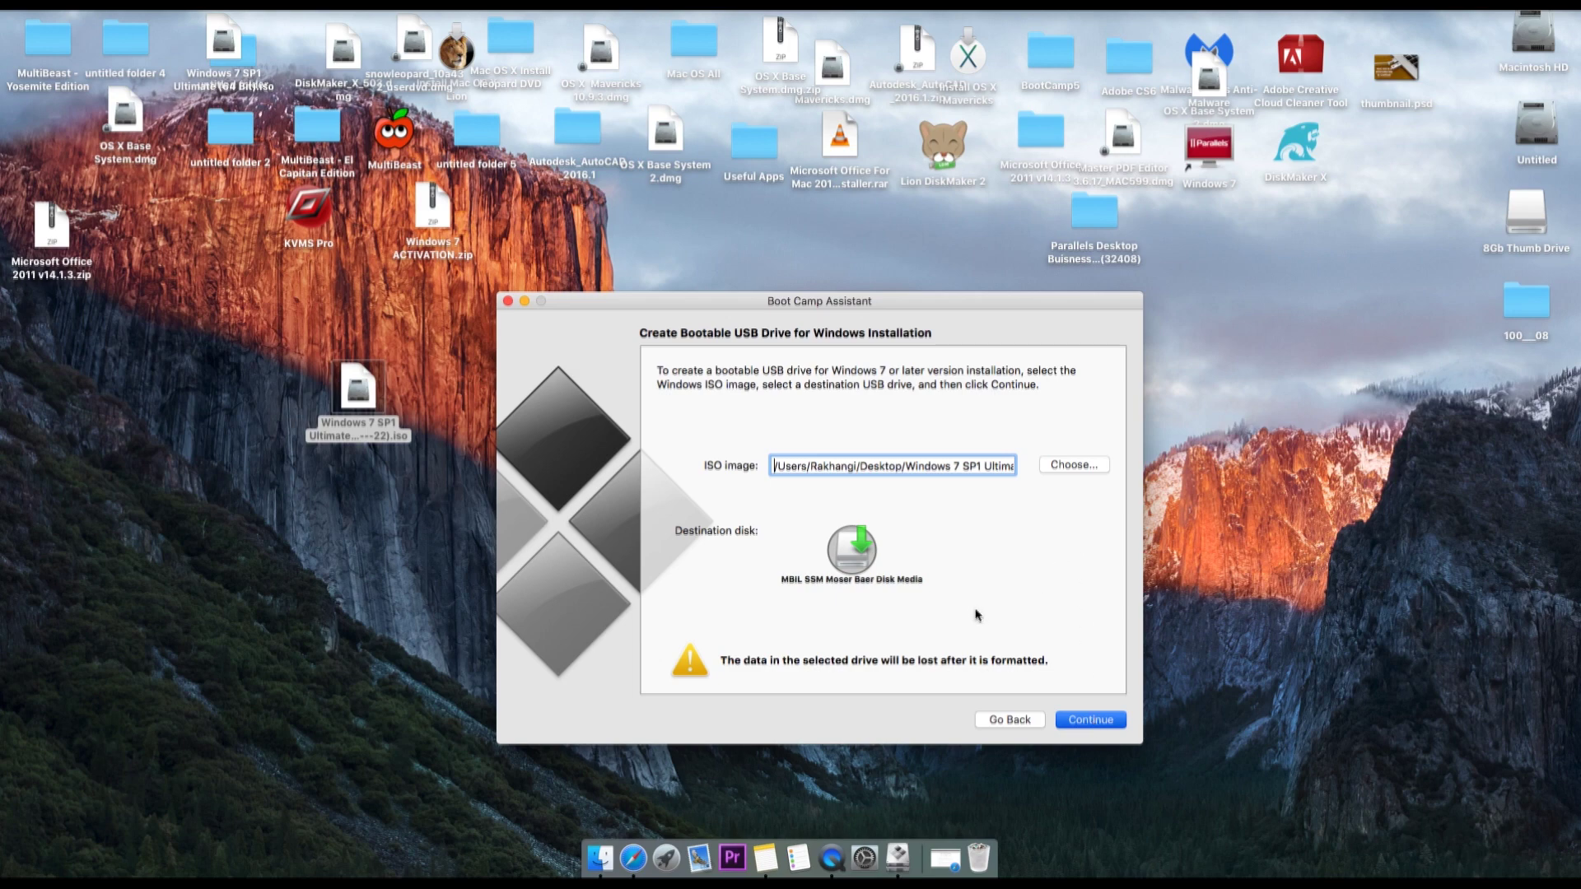
pyautogui.press('Return')
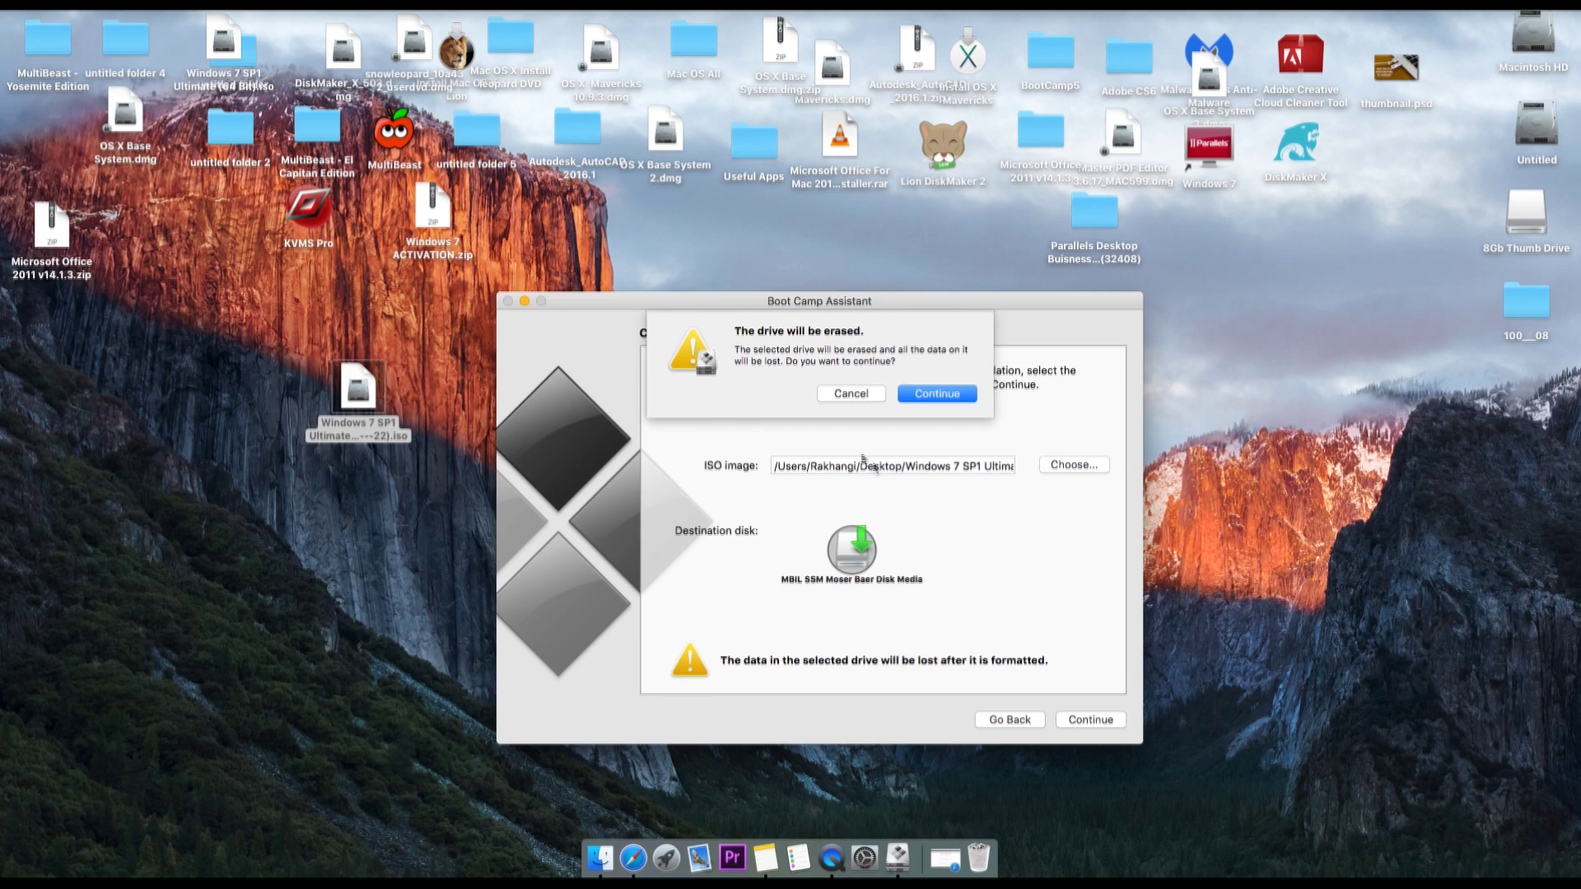
# Confirm the drive erase so Boot Camp copies the Windows files onto WININSTALL
pyautogui.click(948, 396)
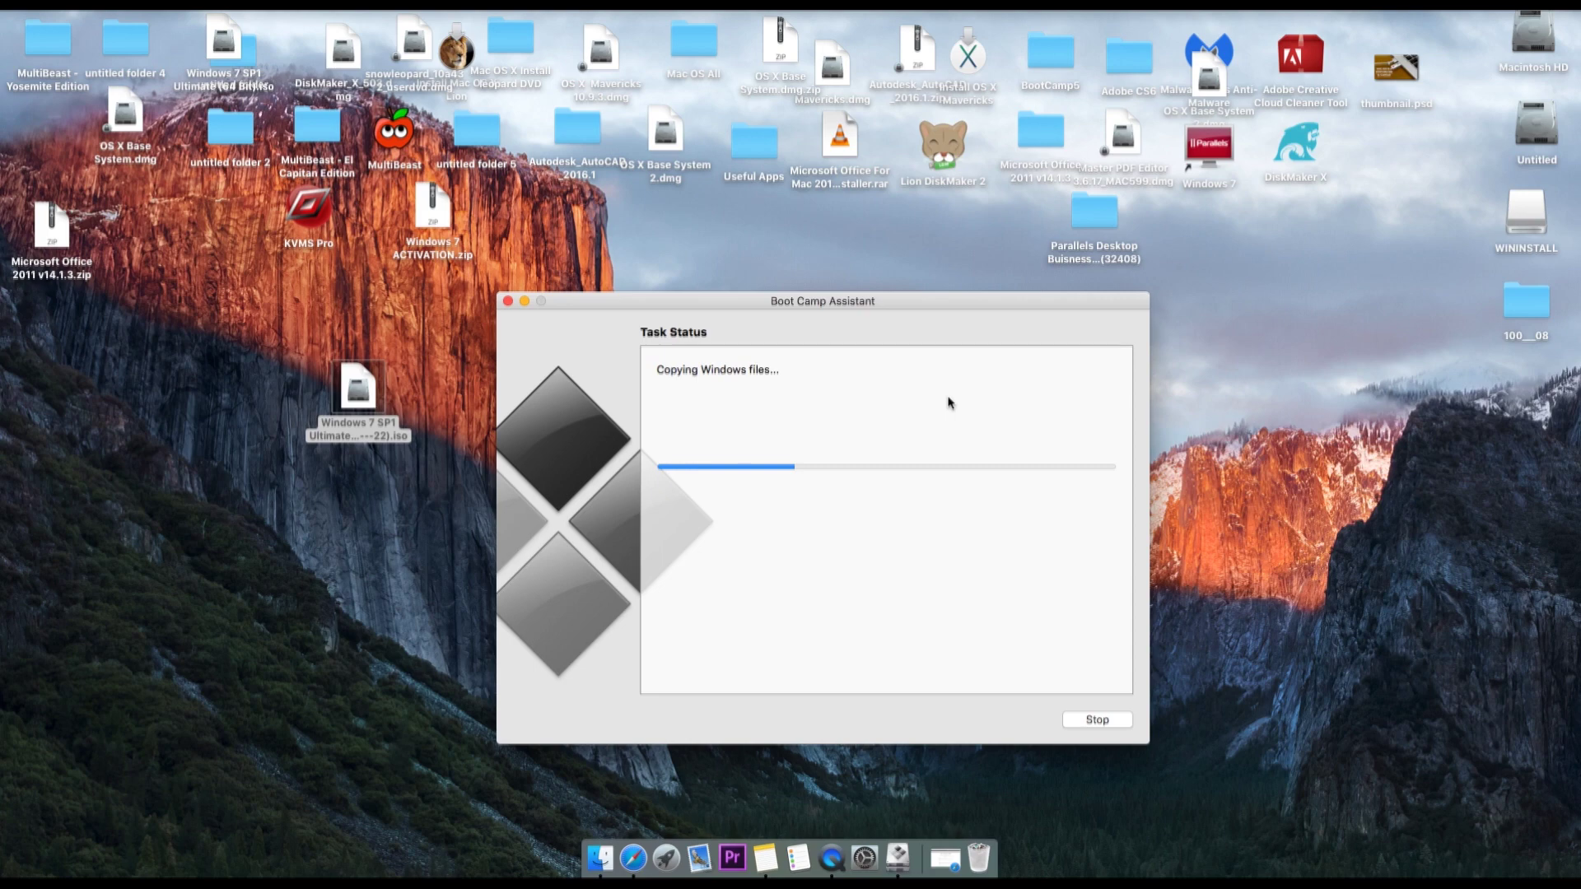
pyautogui.moveTo(900, 303)
pyautogui.mouseDown()
pyautogui.moveTo(979, 313)
pyautogui.moveTo(927, 300)
pyautogui.mouseUp()
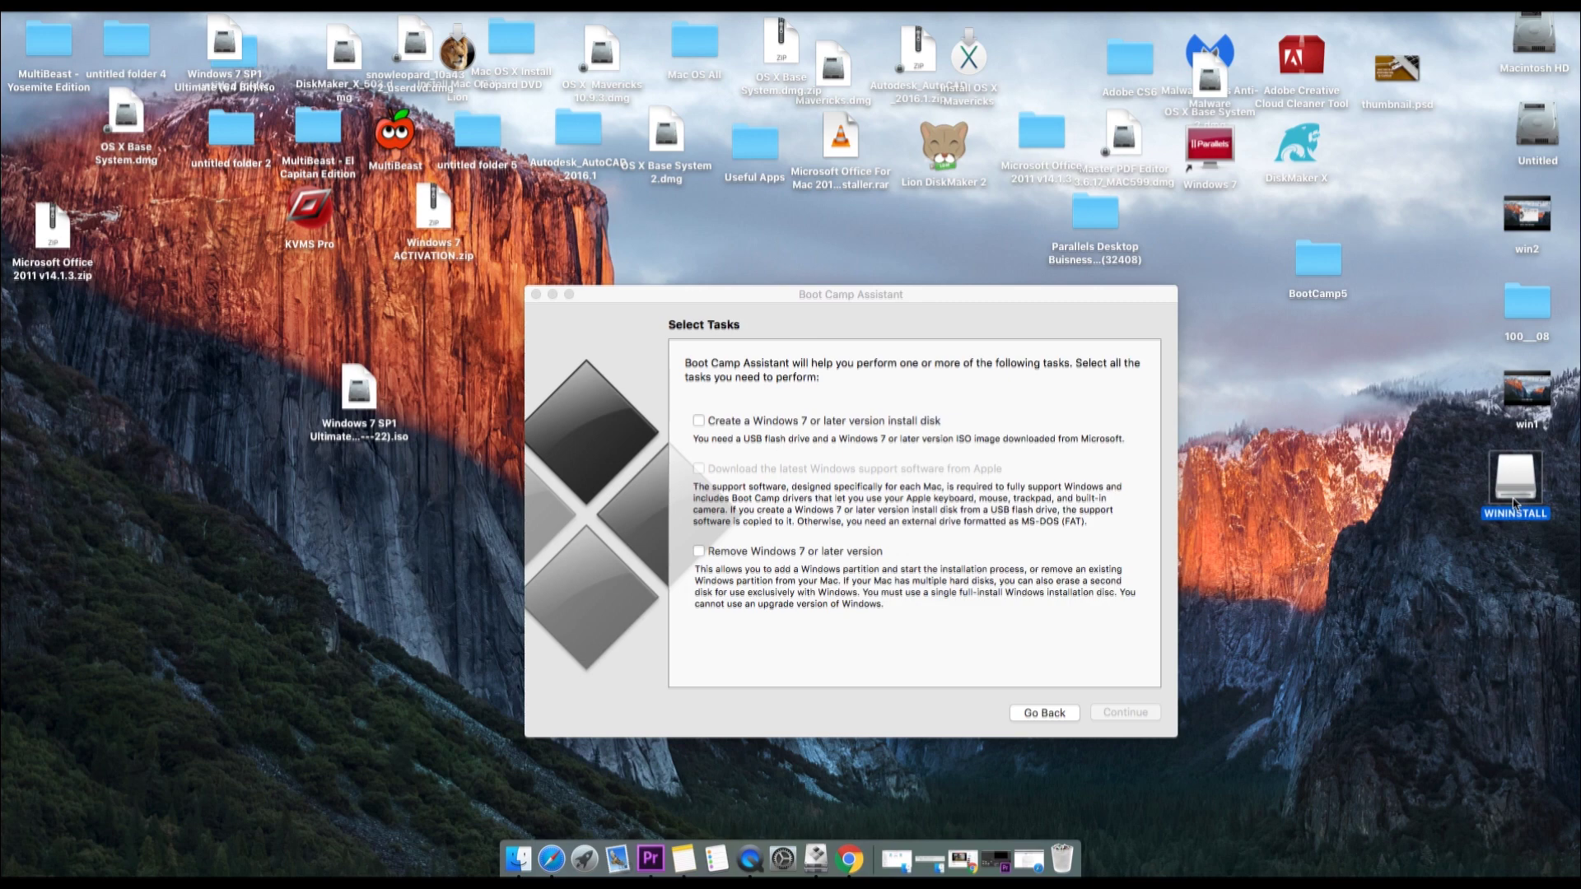
# Select the BootCamp5 folder and bring back the Boot Camp Support Software 5.1.5640 page
pyautogui.moveTo(1269, 219); pyautogui.dragTo(1385, 326)
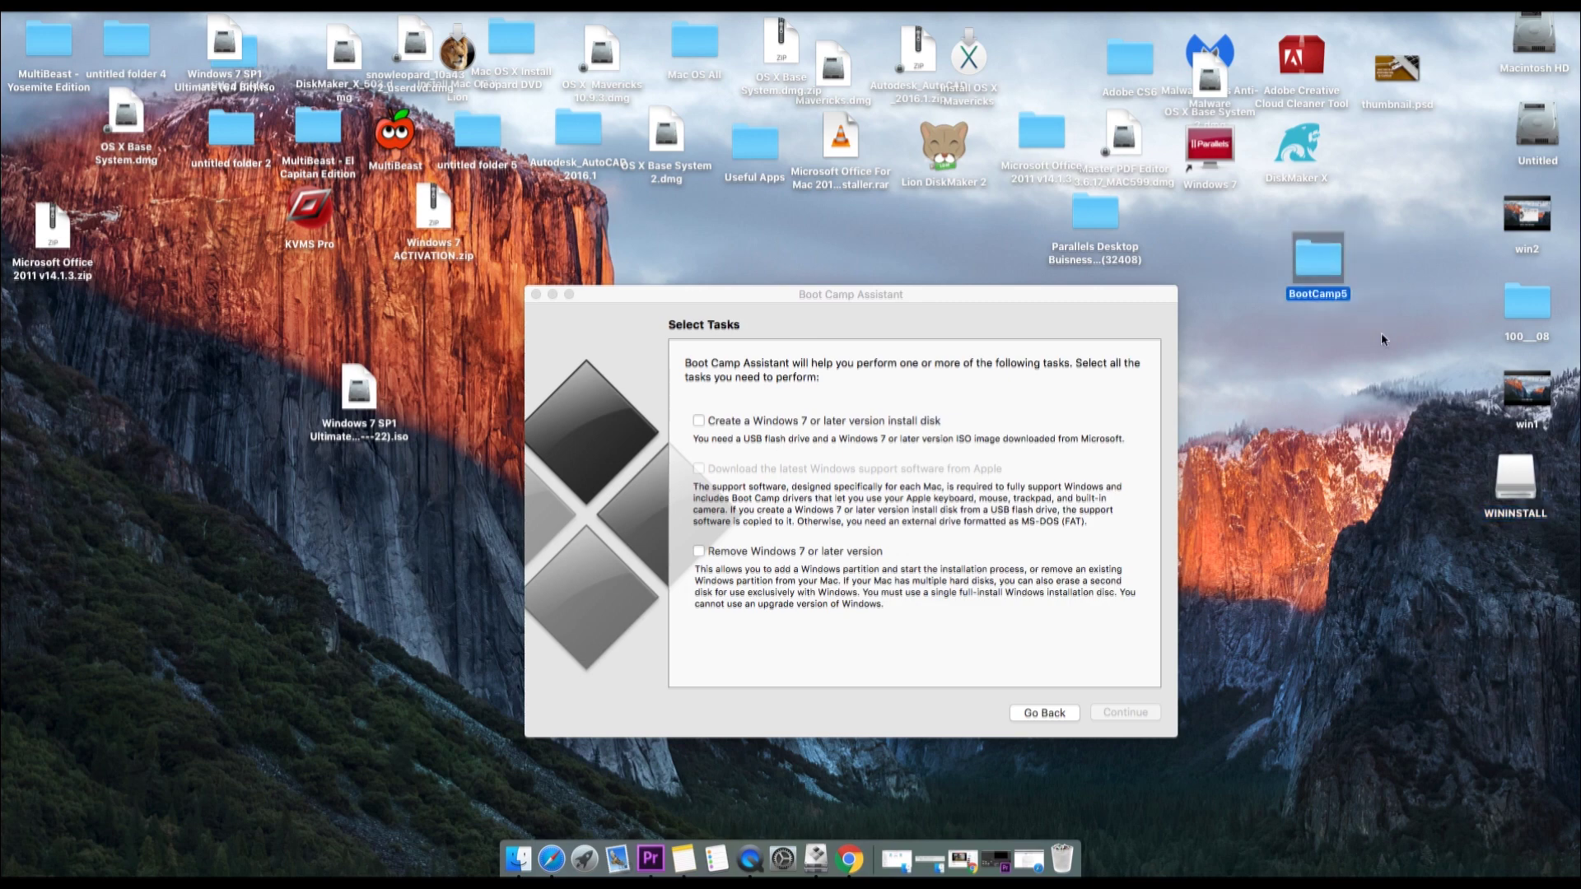
pyautogui.click(552, 859)
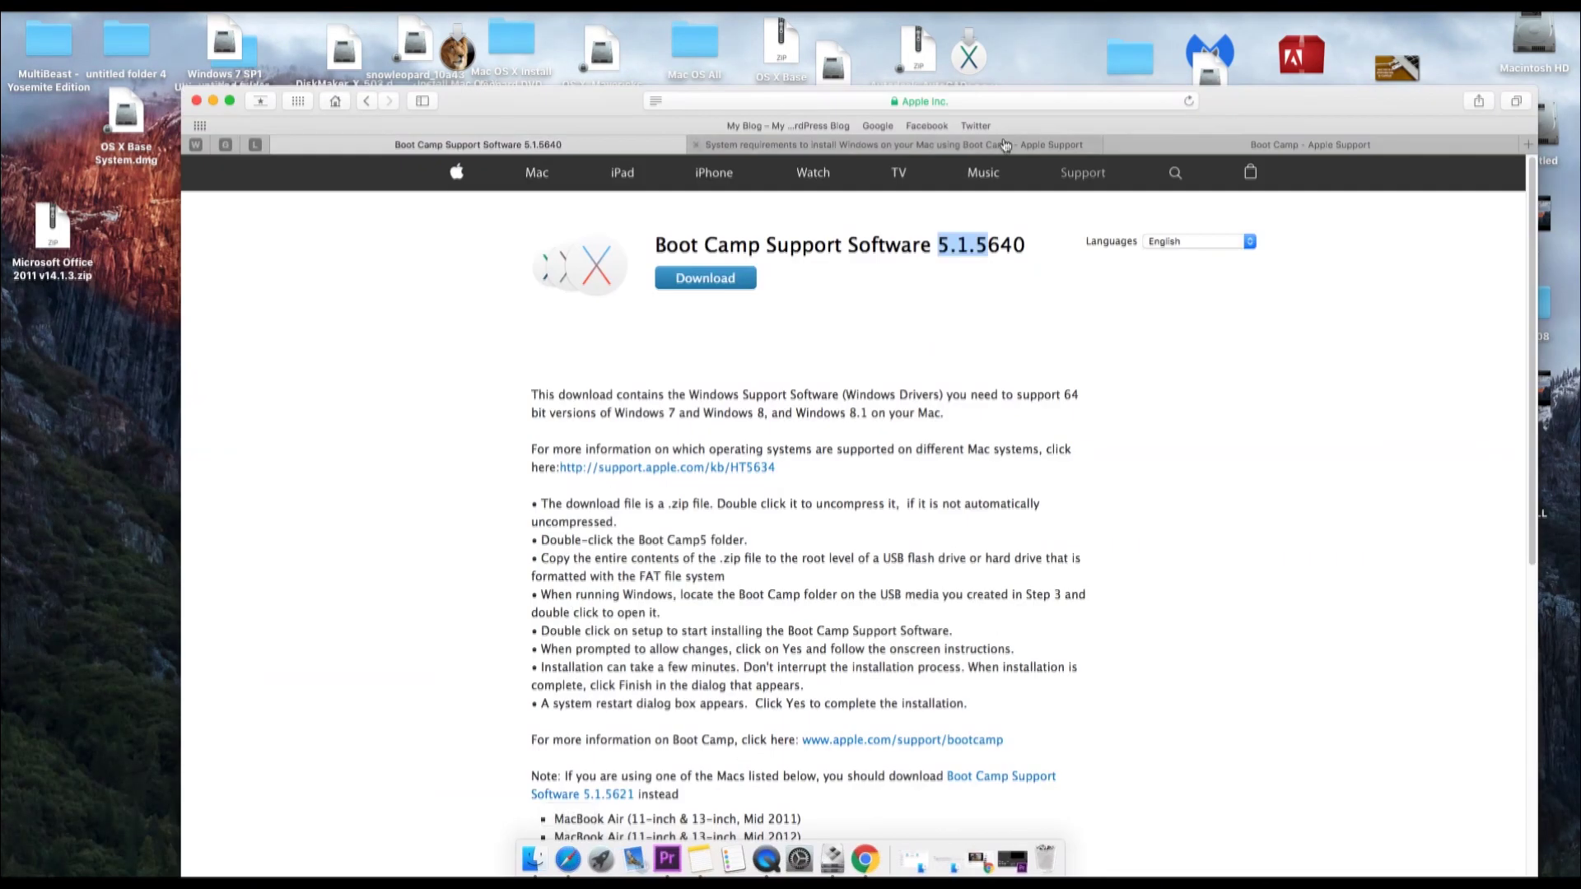
pyautogui.click(1227, 144)
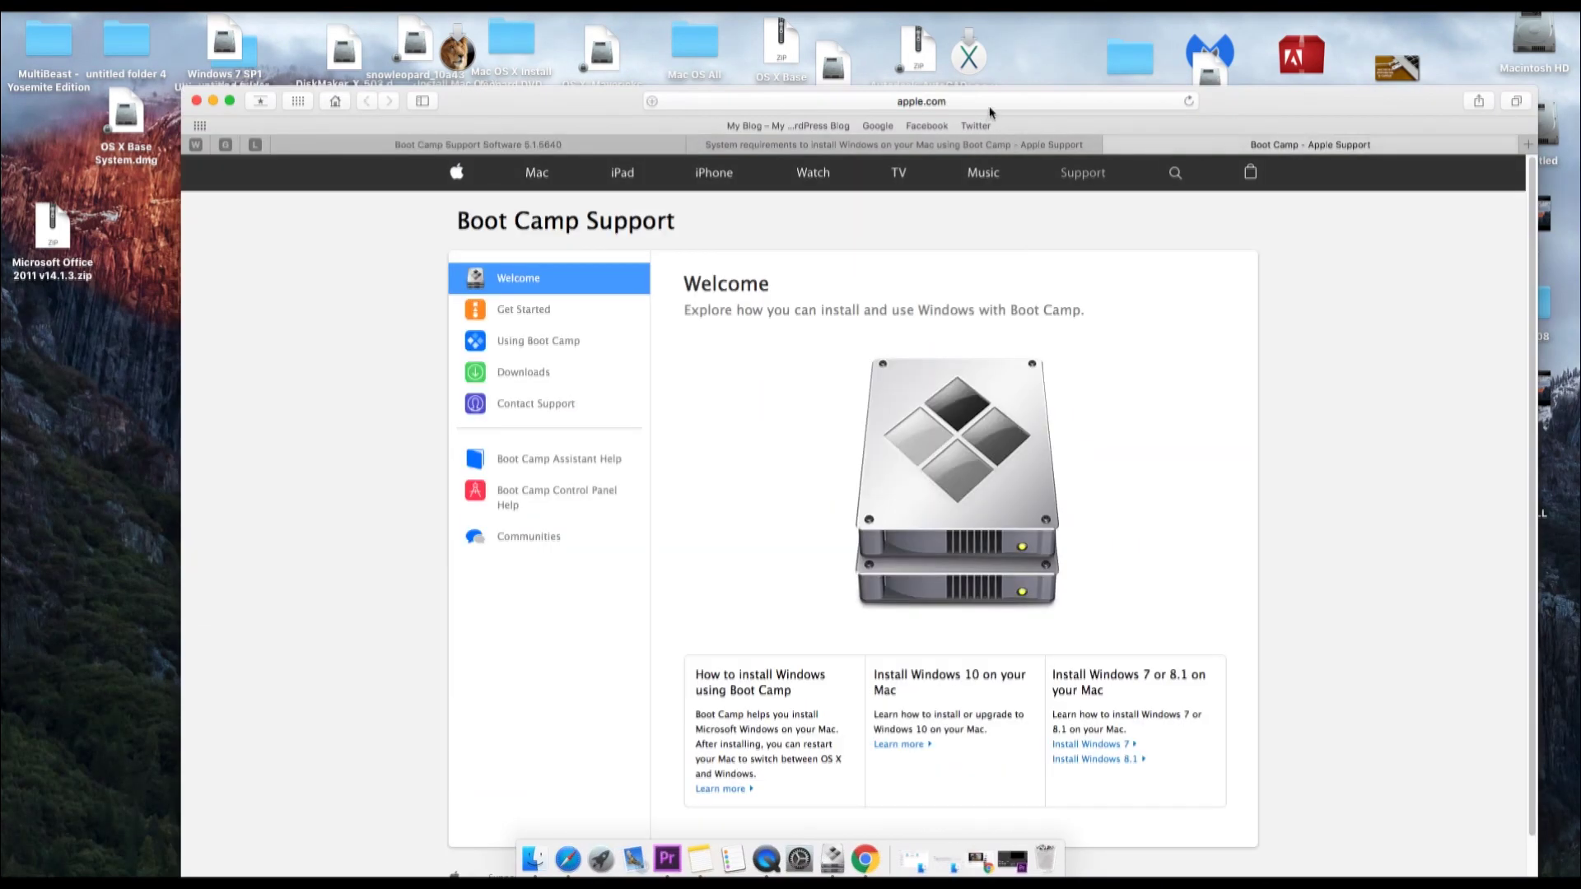
pyautogui.moveTo(587, 111); pyautogui.dragTo(569, 67)
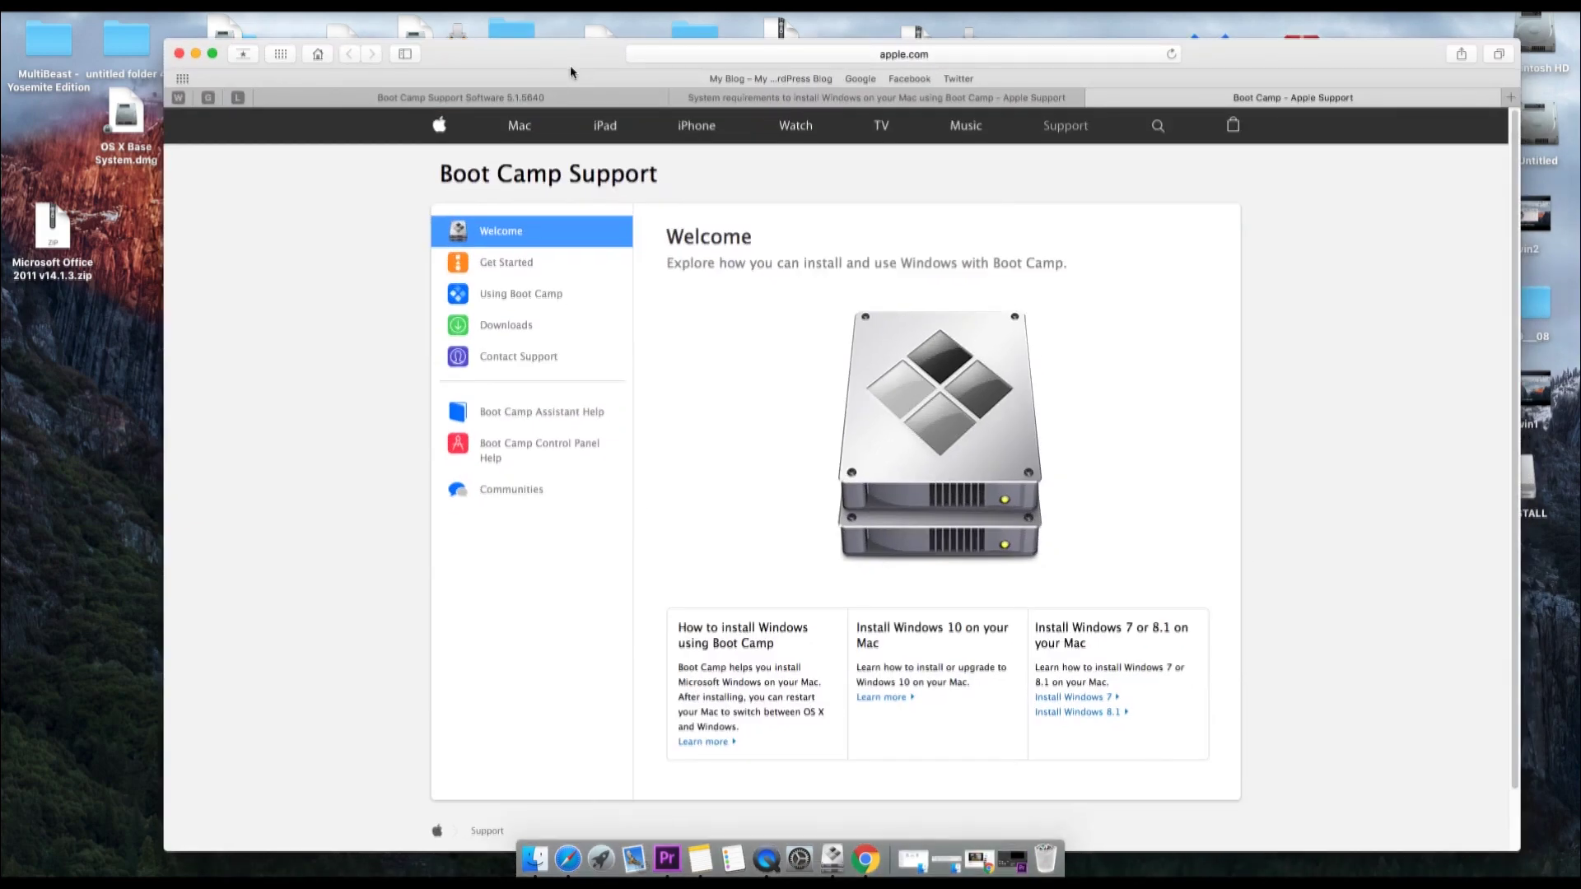
pyautogui.click(562, 99)
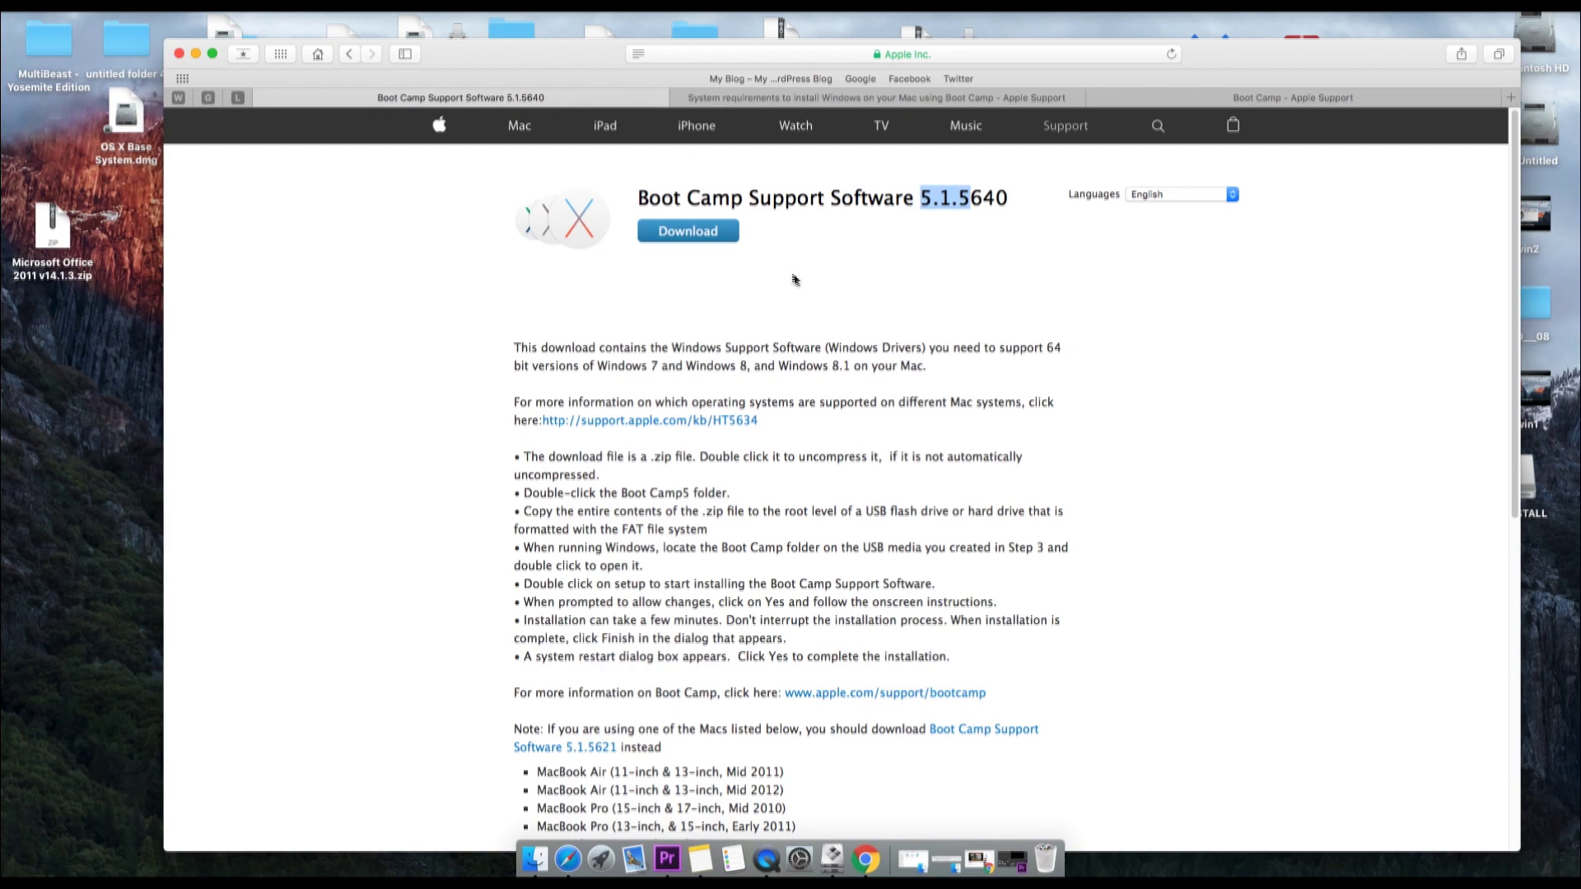
pyautogui.scroll(-5, 855, 327)
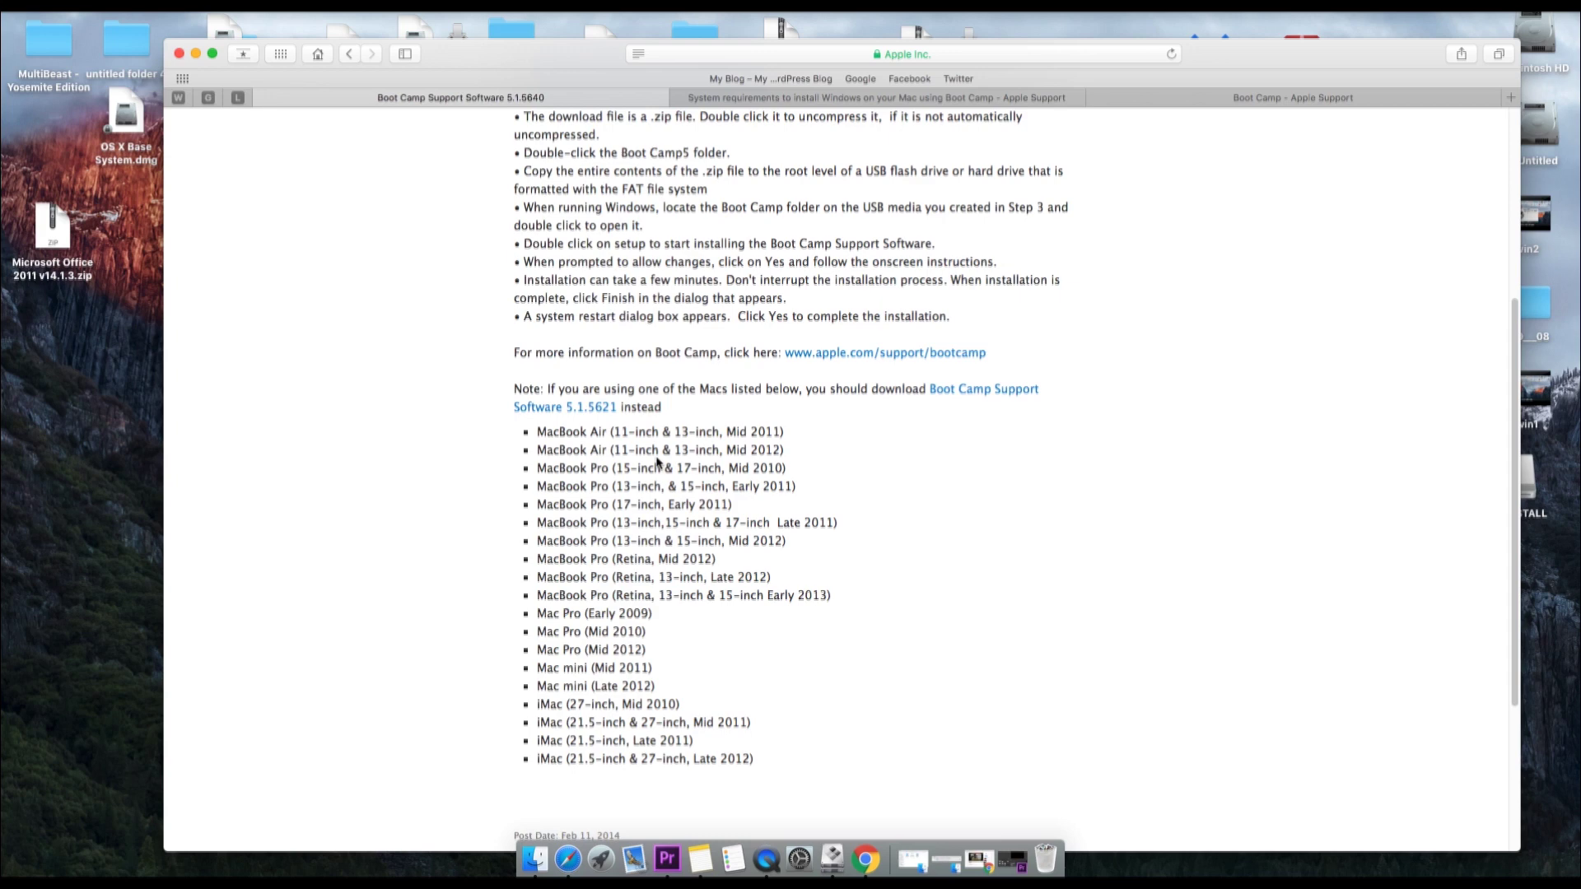
pyautogui.scroll(5, 658, 462)
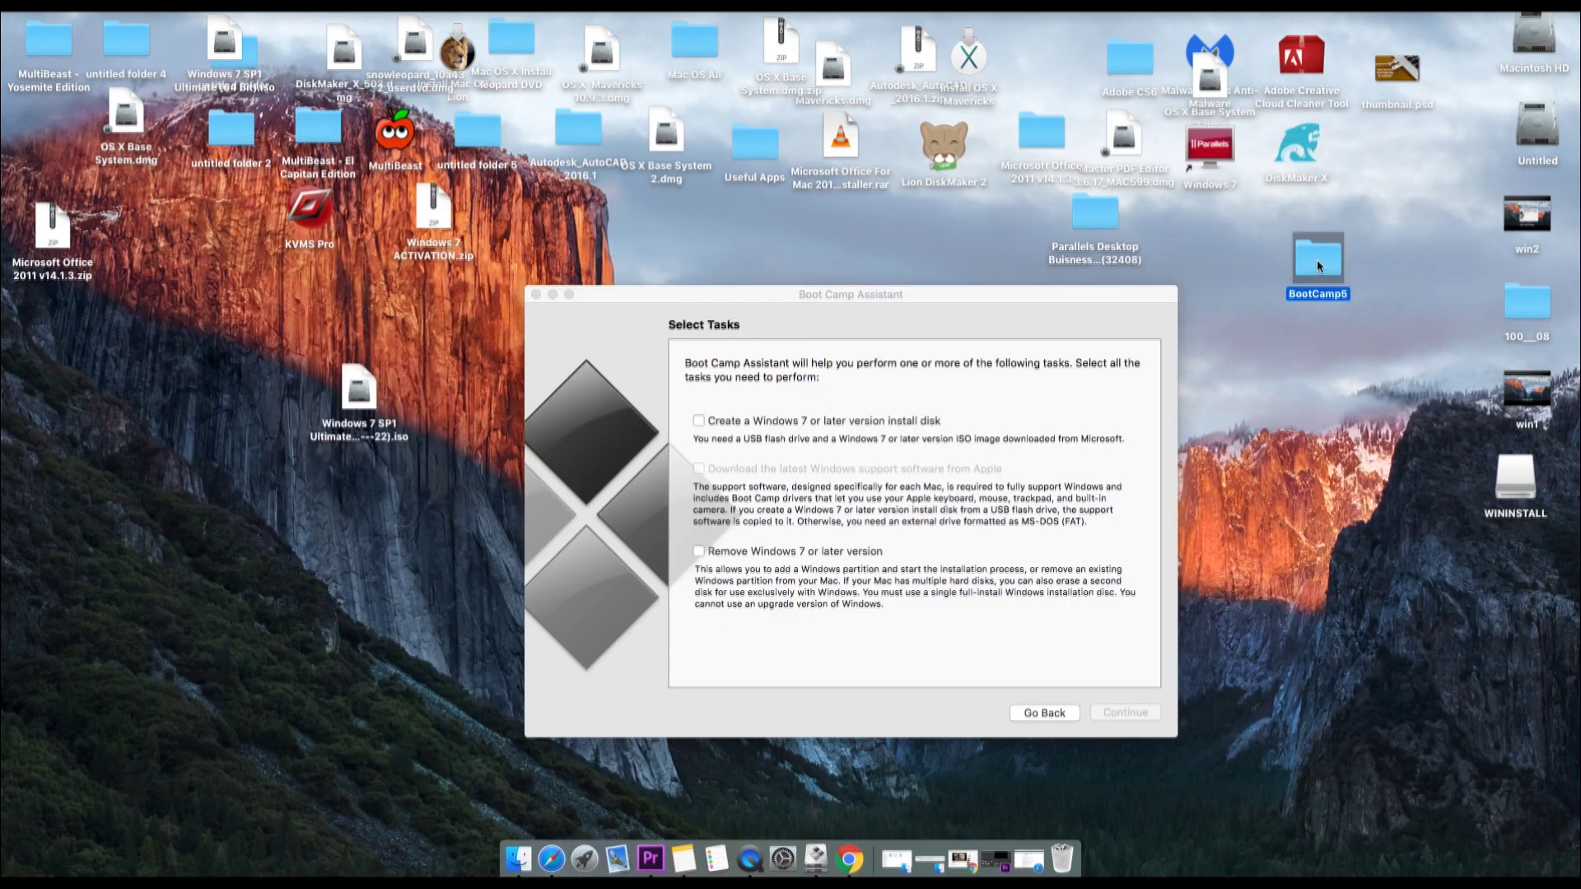
# Open BootCamp5 and drag $WinPEDriver$, AutoUnattend.xml and BootCamp onto the WININSTALL drive
pyautogui.doubleClick(1317, 259)
pyautogui.moveTo(723, 262); pyautogui.dragTo(362, 152)
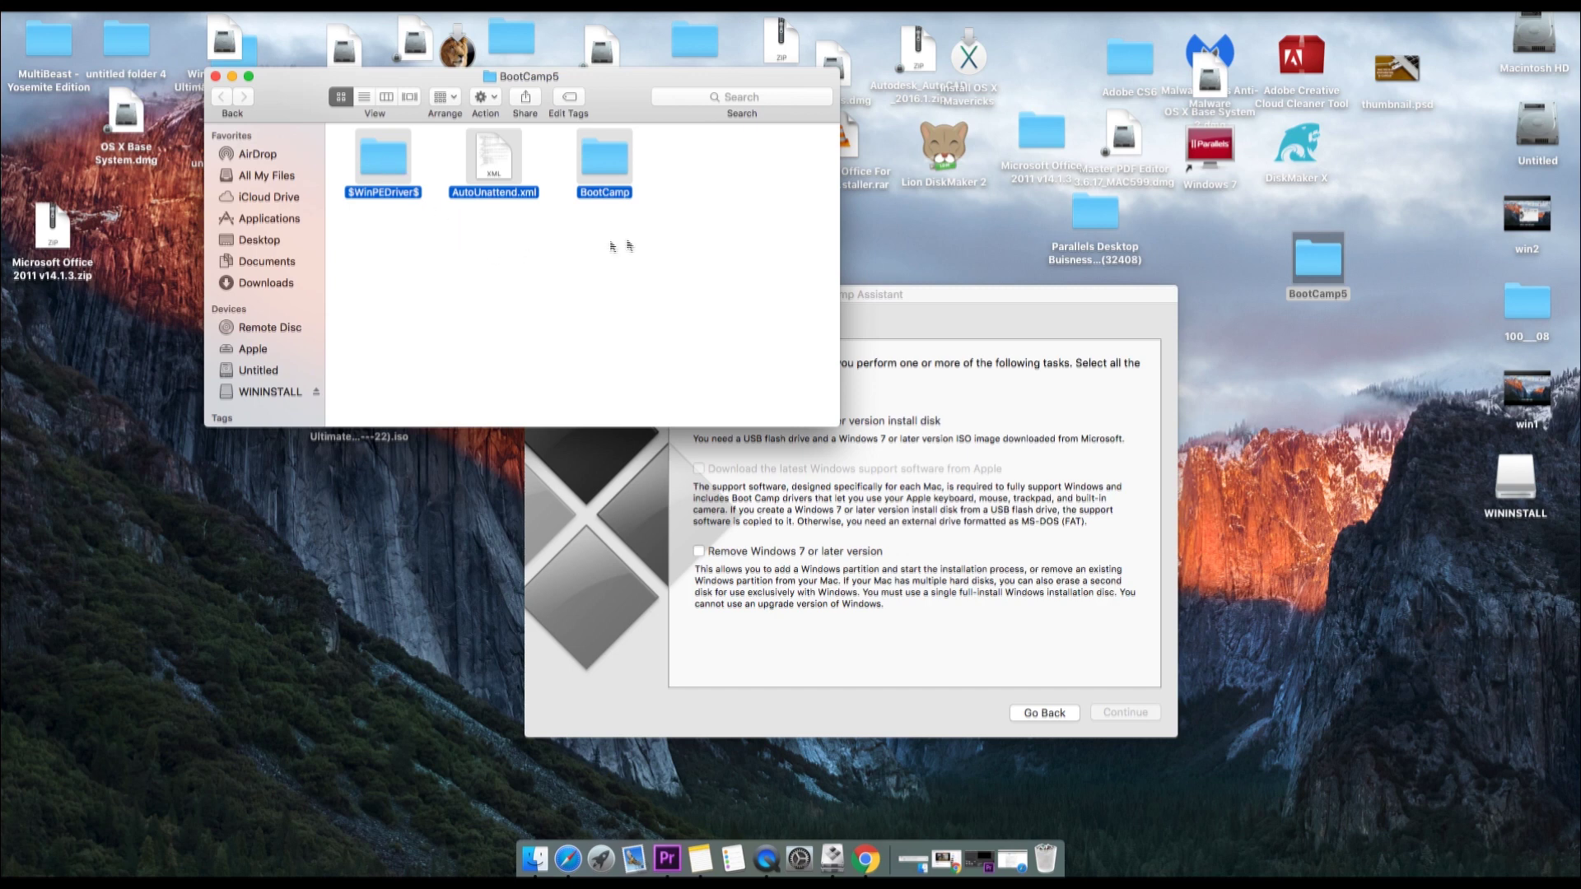
pyautogui.click(679, 245)
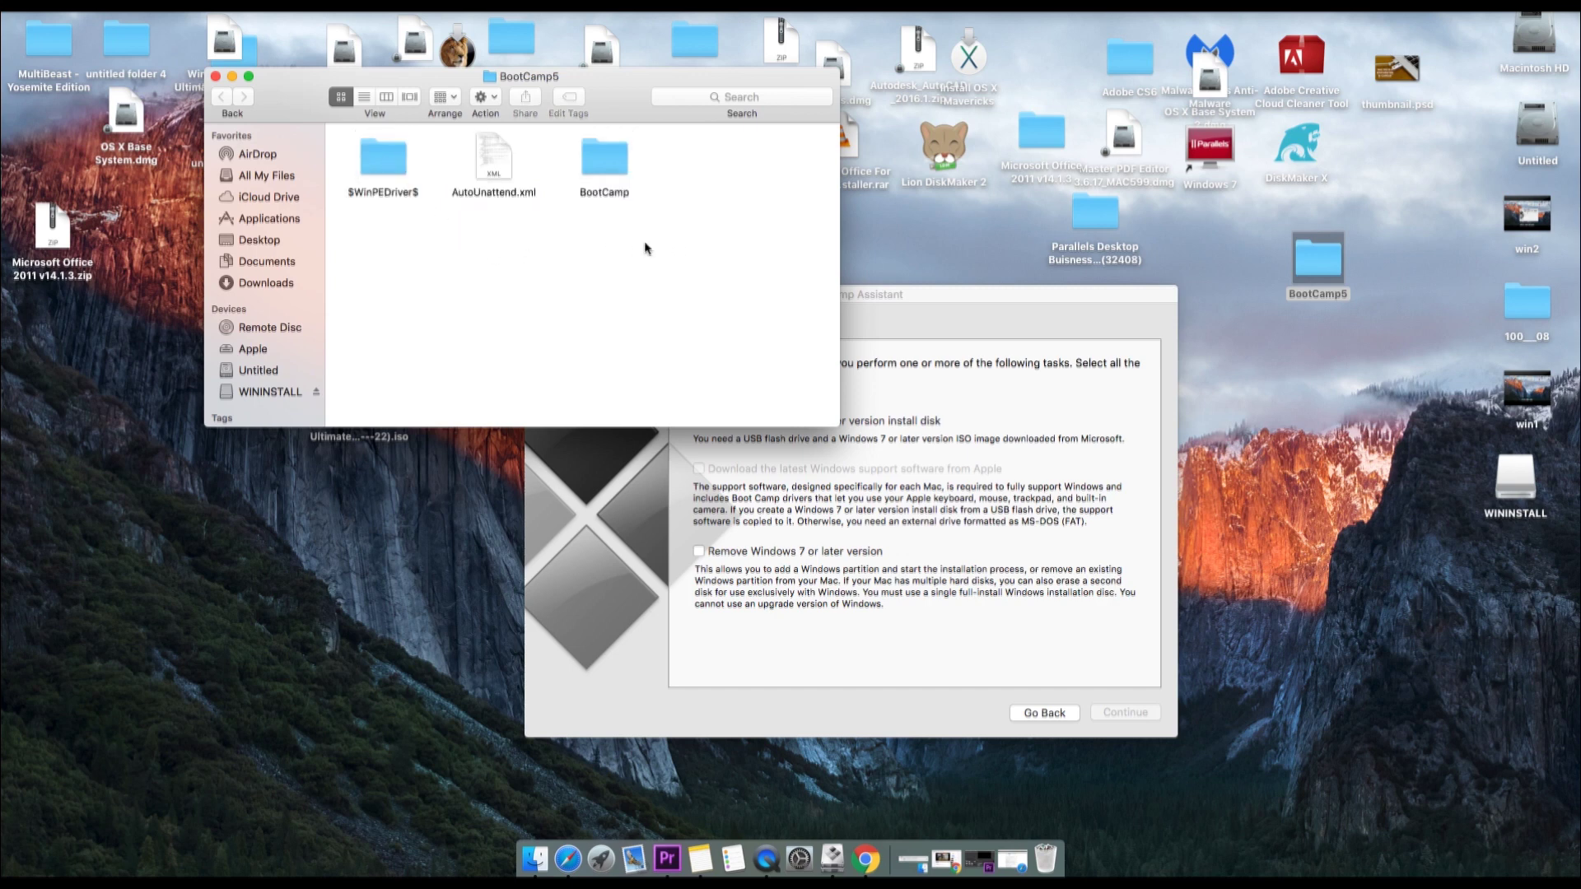
pyautogui.moveTo(622, 265); pyautogui.dragTo(1516, 487)
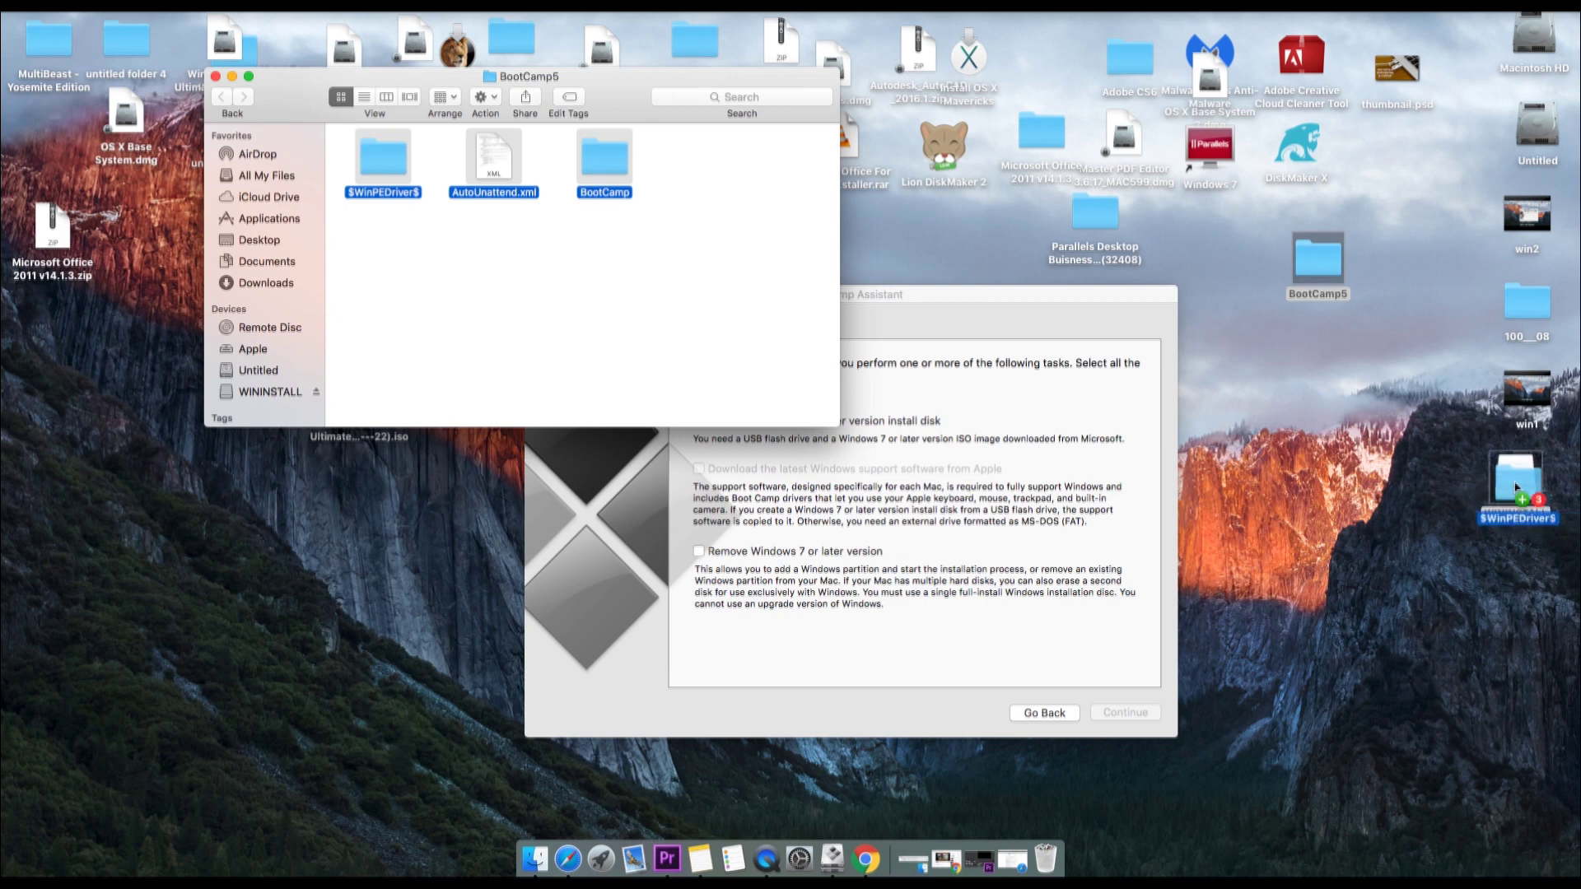